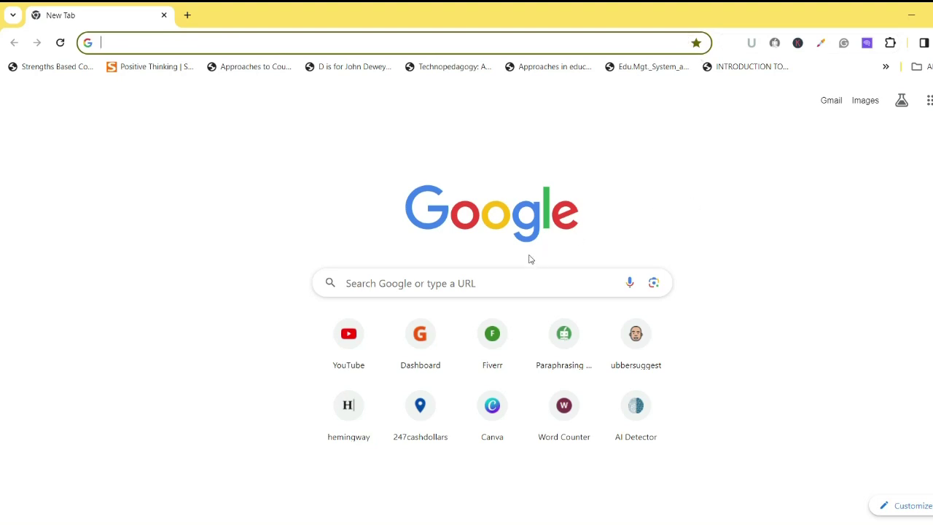
Step: Search Google for 'microsoft bing image generator' and open the Image Creator from Microsoft Designer result
click(502, 274)
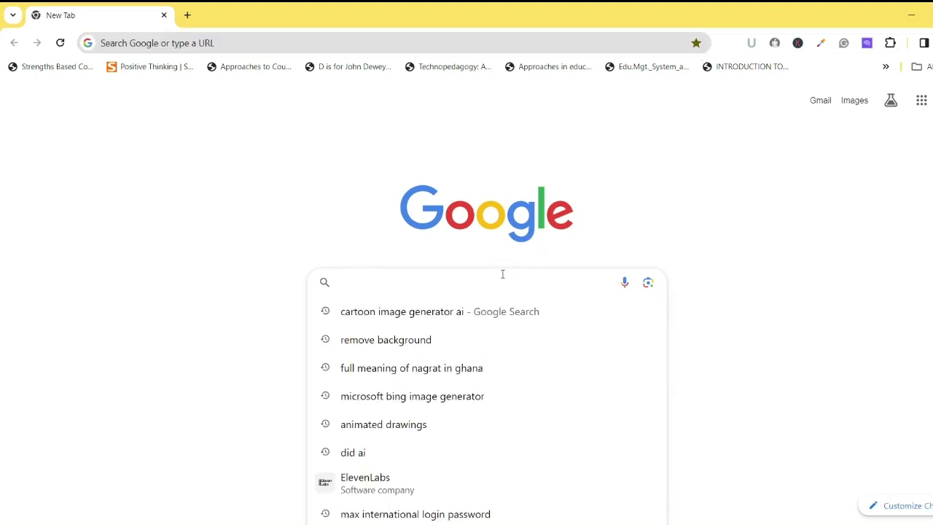
click(415, 403)
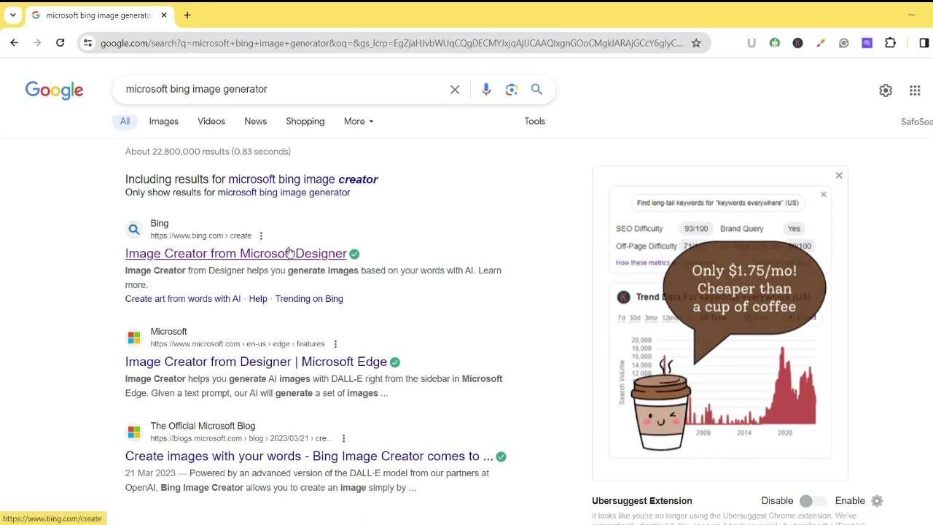
click(290, 252)
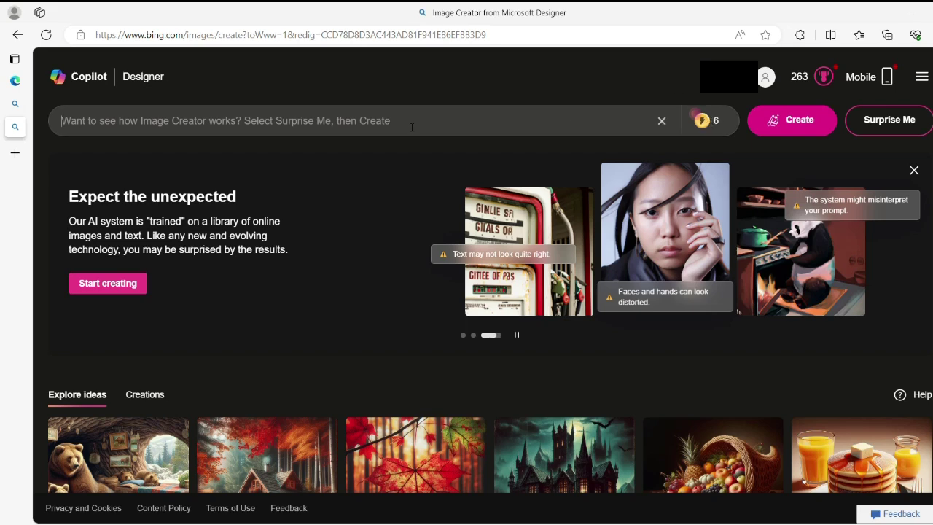
Step: Check the boosts popup showing 6 boosts and place the cursor in the empty prompt box
mouse_move(696, 114)
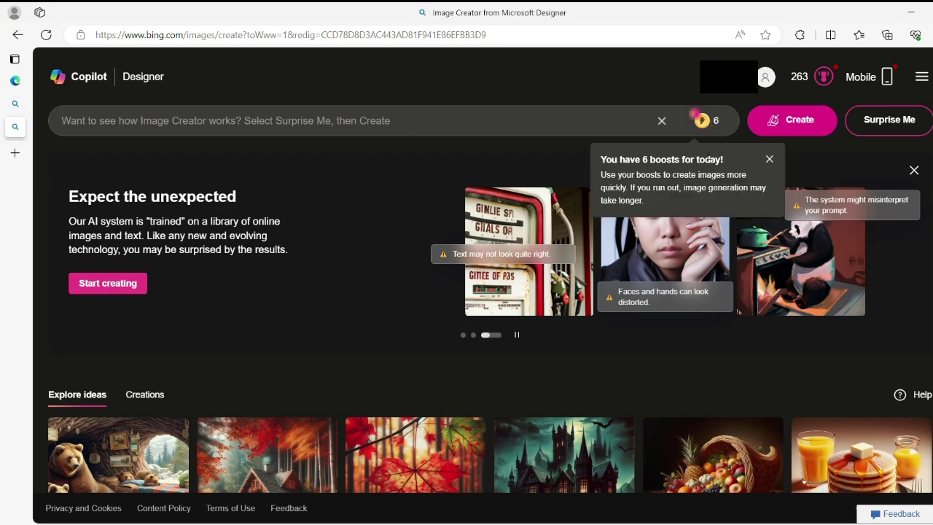
click(523, 118)
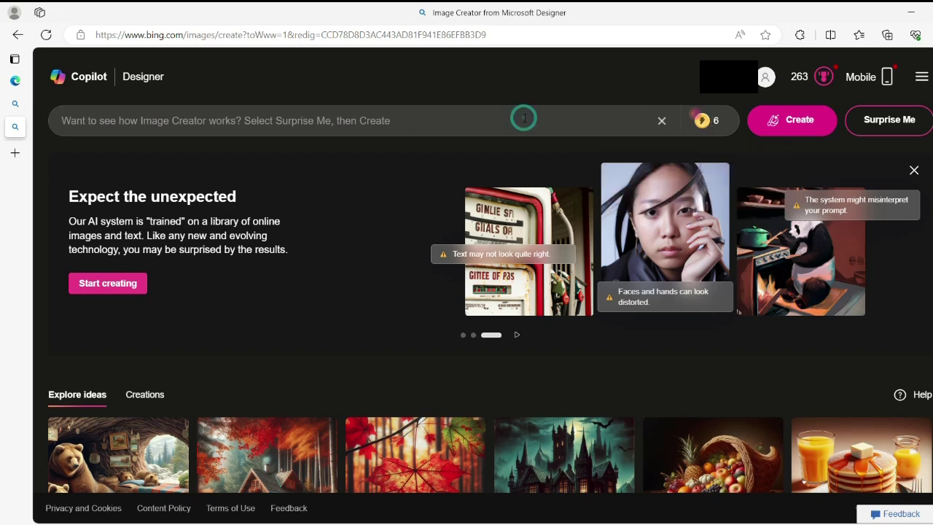
Step: Enter the prompt: smiling newsroom journalist facing the camera, long black braided hair, yellow suite, good make up
click(524, 118)
text(a)
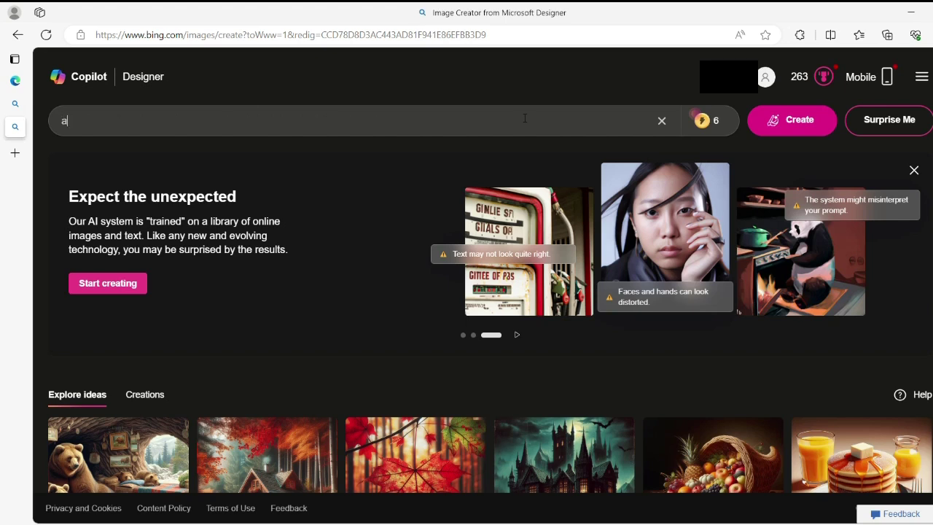
text( picture of a journalist siting in )
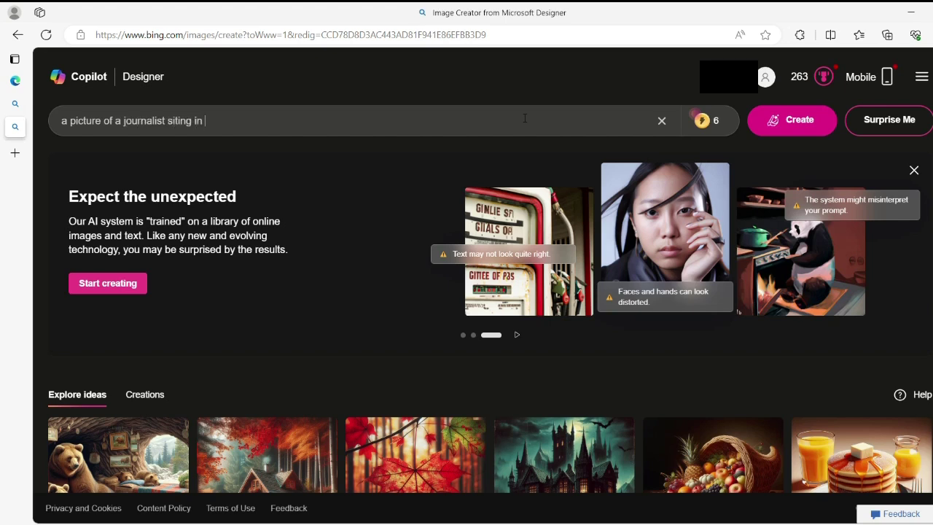
text(news room smil)
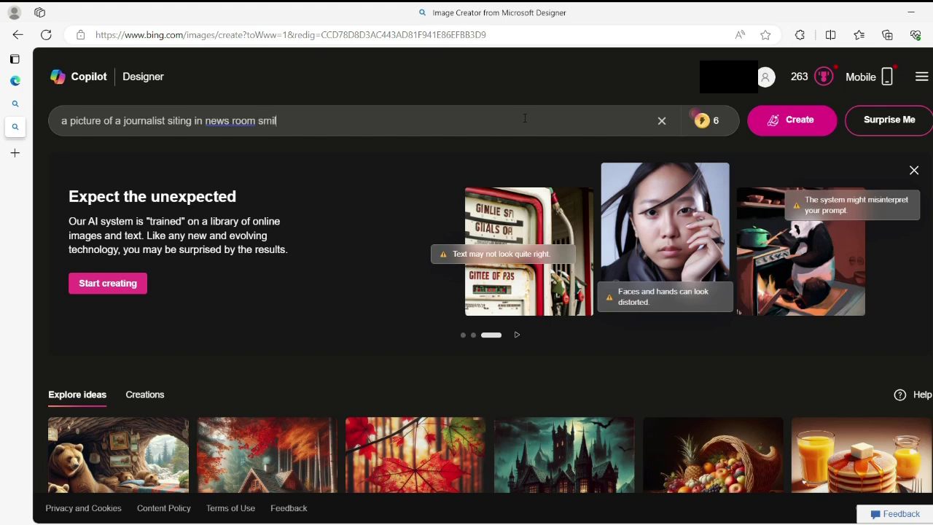
text(ing and look straight in)
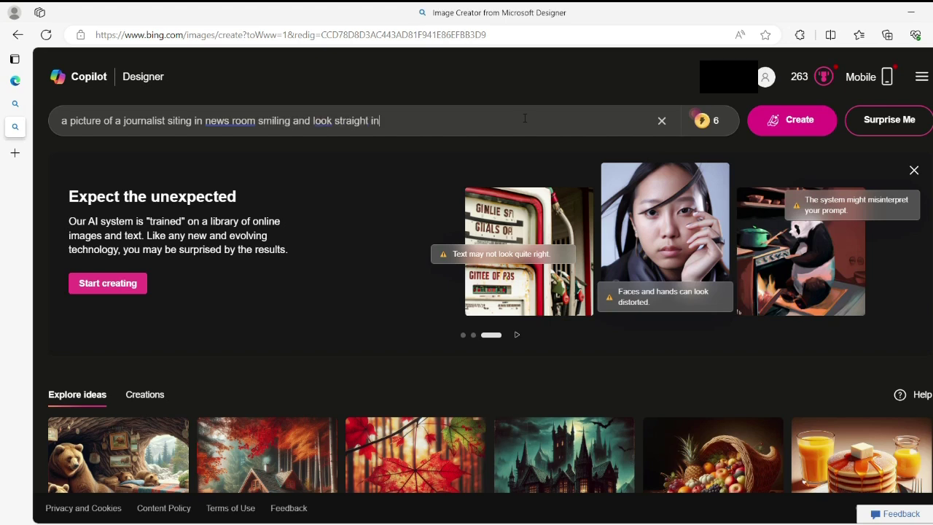
text(to the camera. with a long)
key(BackSpace)
key(BackSpace)
text(nto the camera. with a long bl)
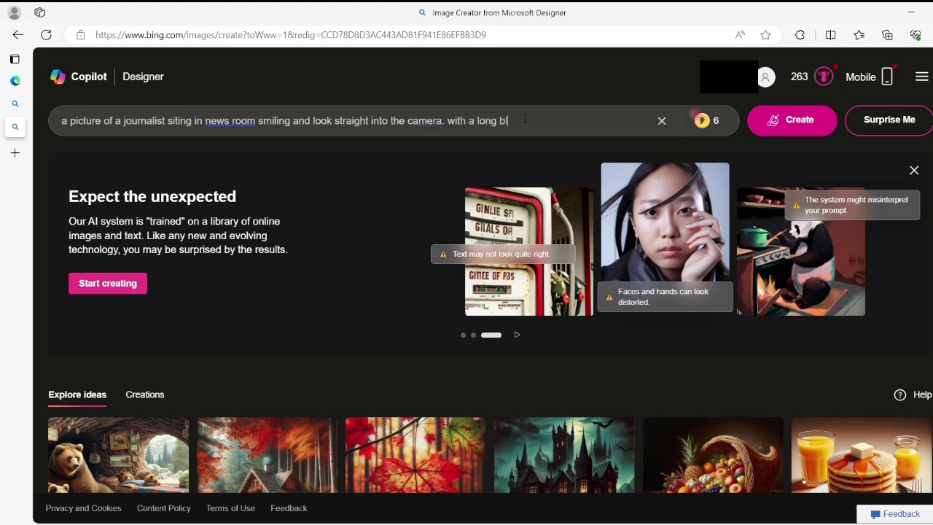
text(ack braided hair, yellow suit)
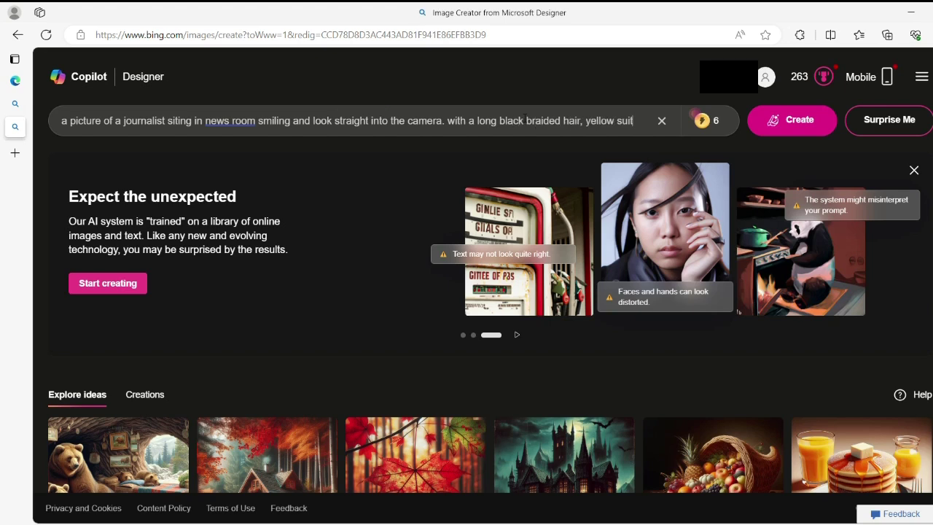
text(e,)
key(BackSpace)
text(with a god)
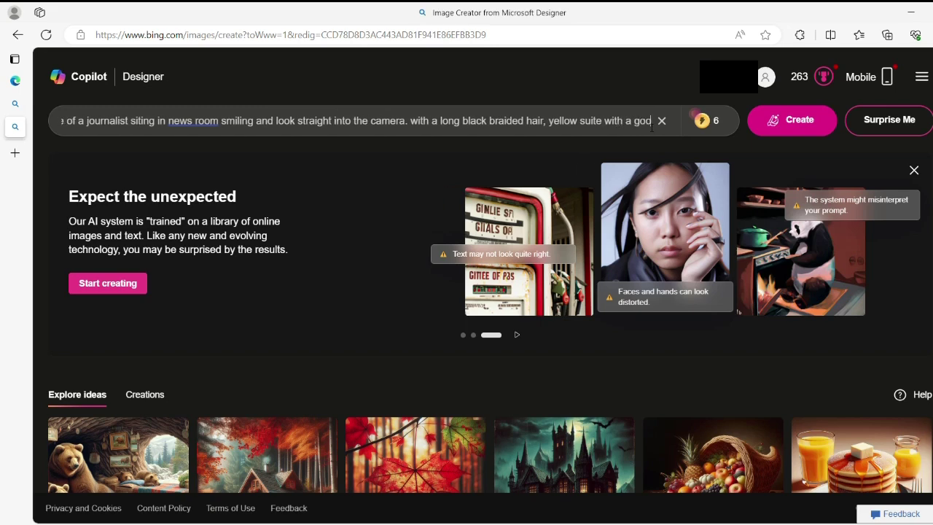
key(BackSpace)
text(od make up)
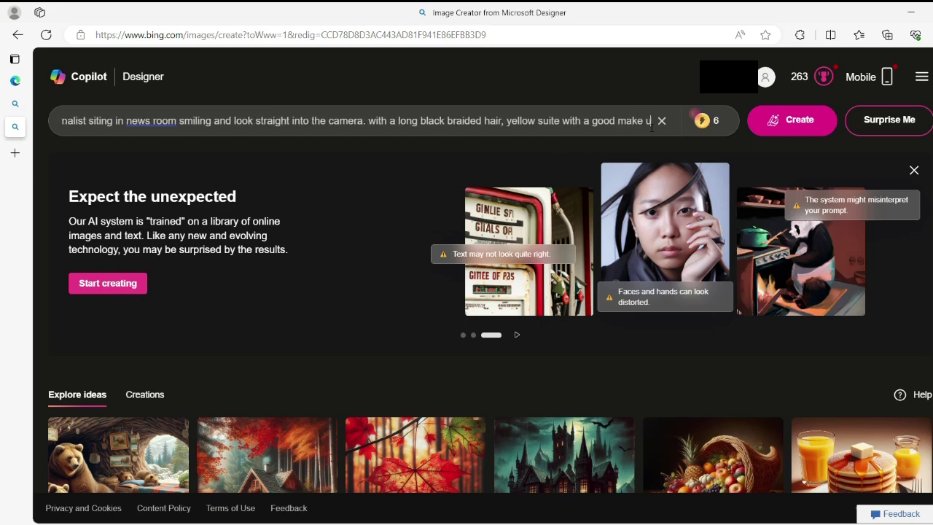
Step: Create four images from the prompt and preview the first two full-size before returning to the grid
click(796, 127)
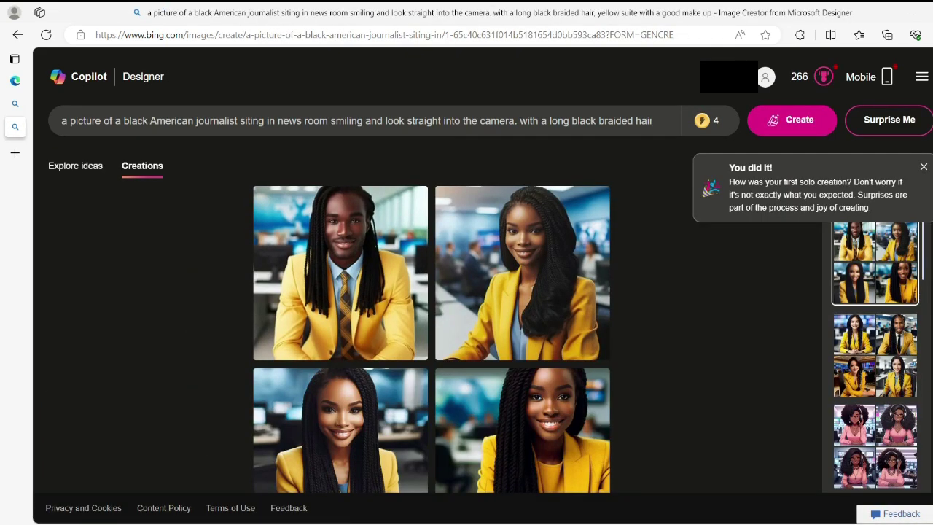
scroll(400, 312, down, 1)
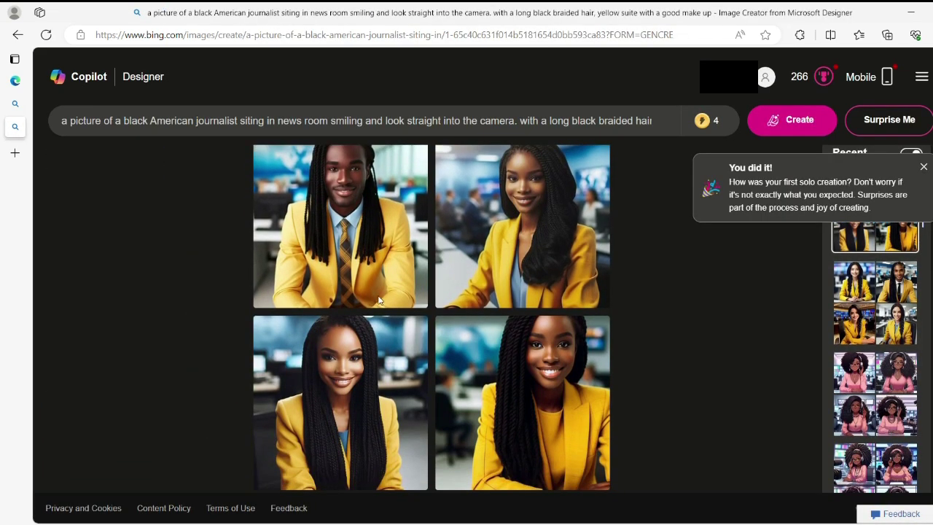
click(393, 242)
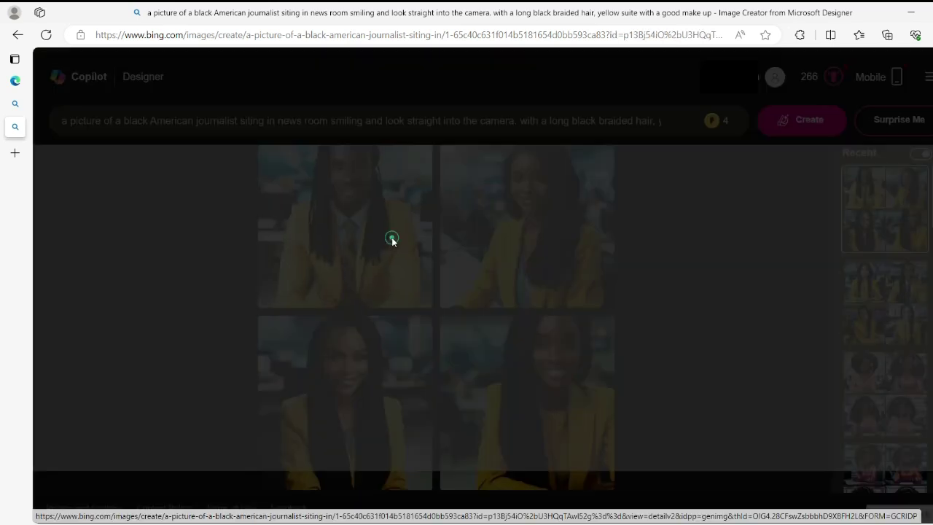
key(Right)
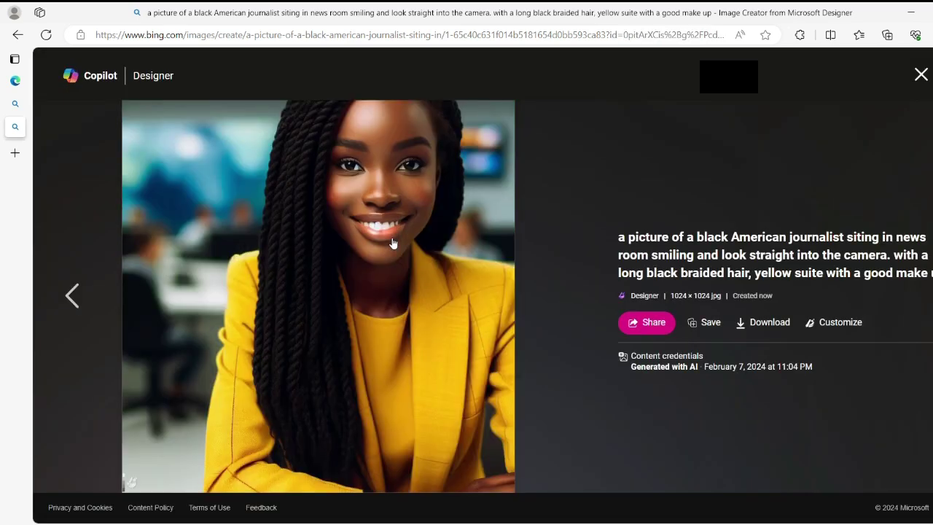
key(Escape)
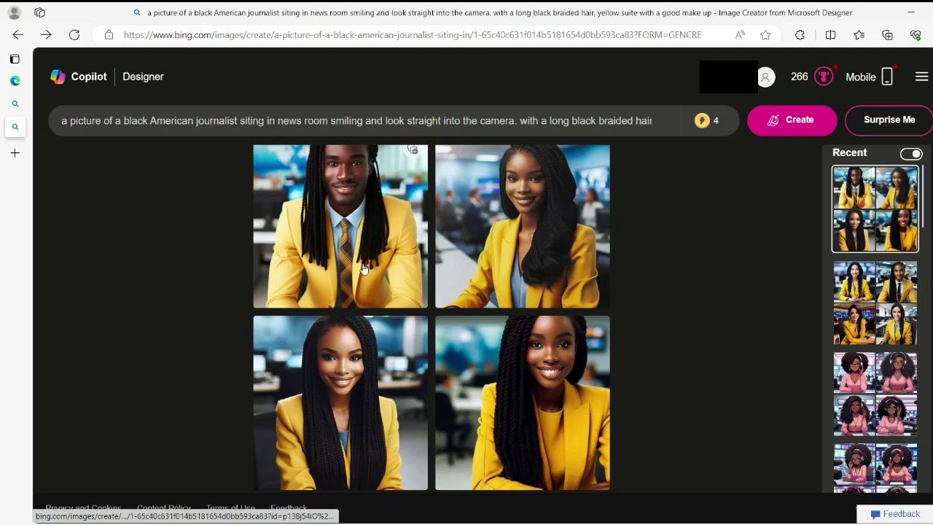
Step: Try saving the top-left journalist image through its right-click menu
right_click(363, 268)
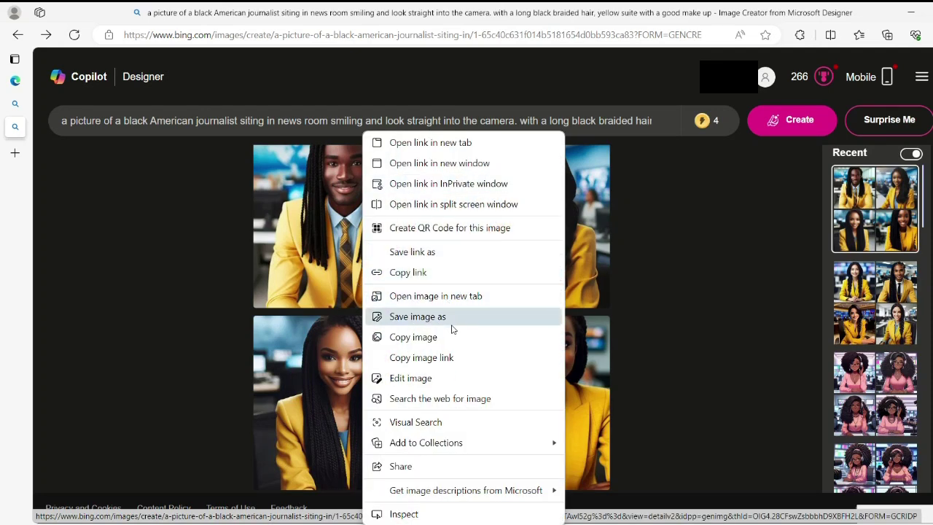
click(442, 318)
click(383, 289)
Step: Preview the third and fourth images full-size, then bring up an image's right-click menu
click(370, 398)
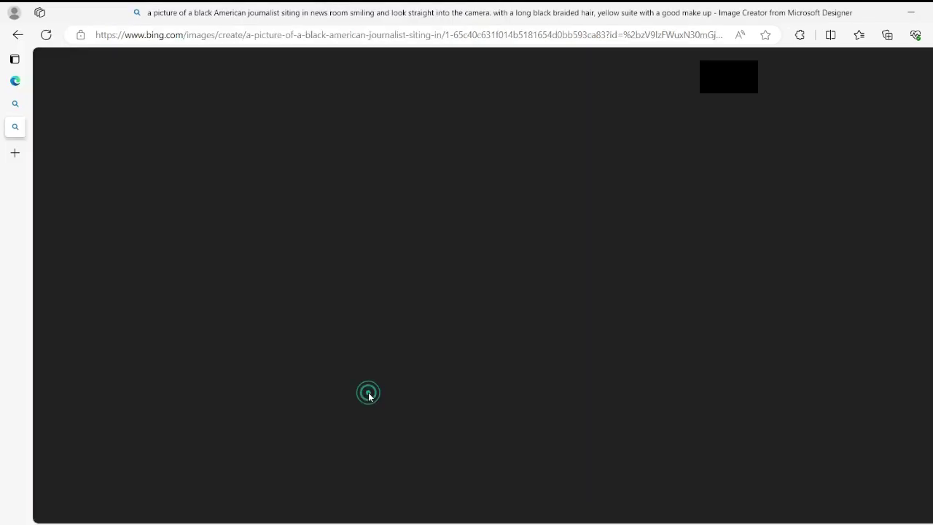
key(Right)
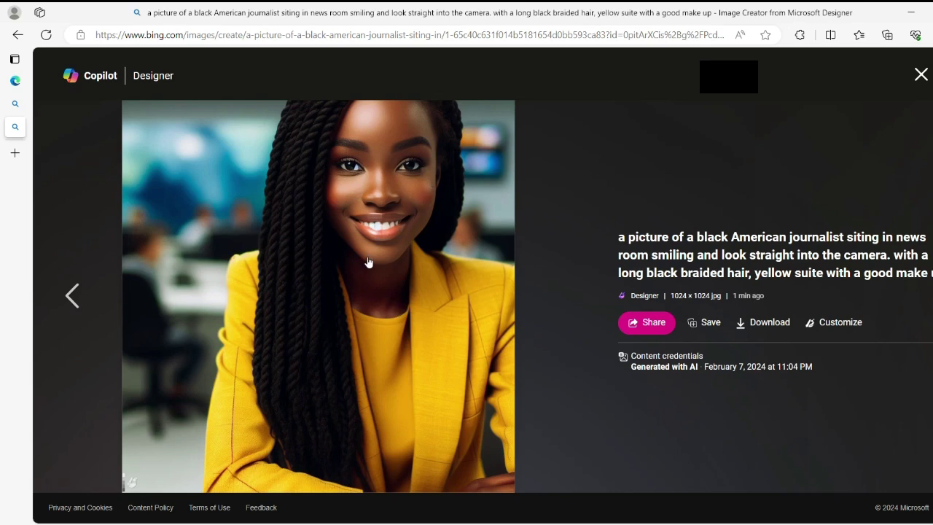
key(Escape)
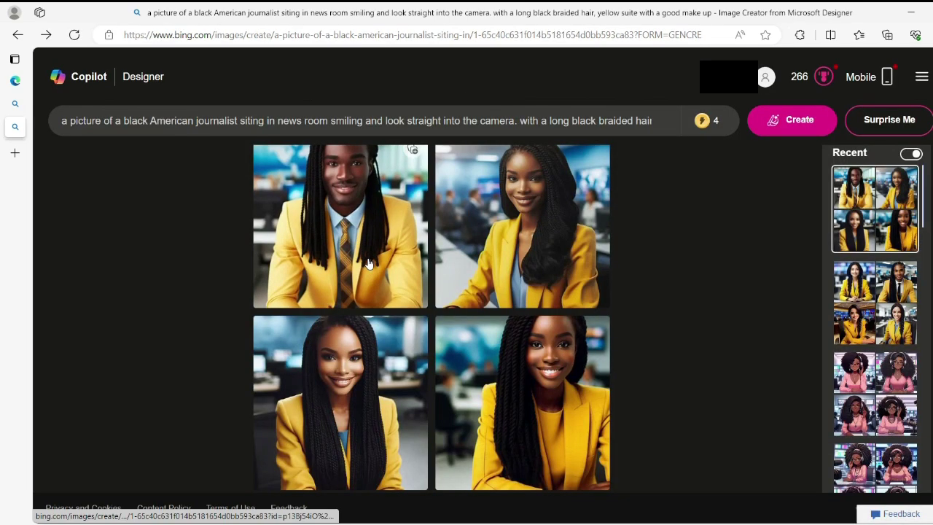
right_click(355, 423)
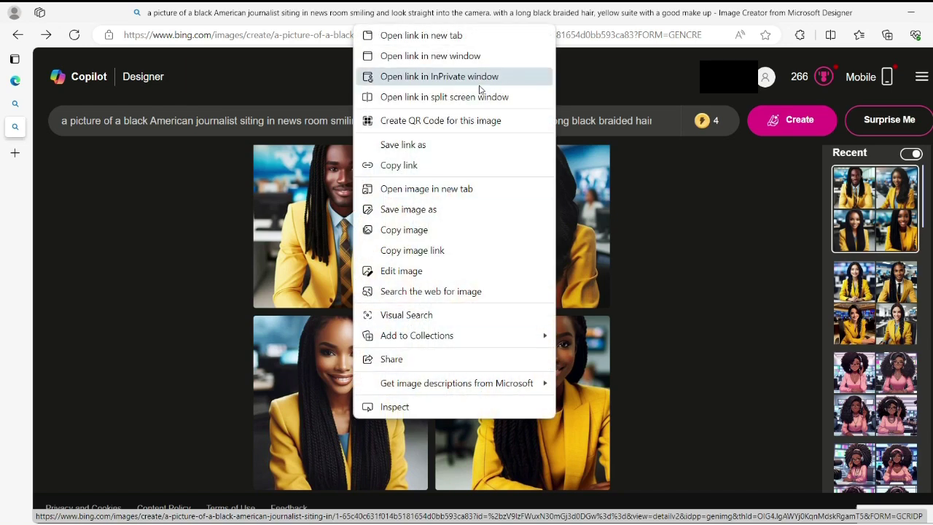
Step: Save the portrait as OIG4 into a new 'talking avatar' folder in Downloads
click(409, 210)
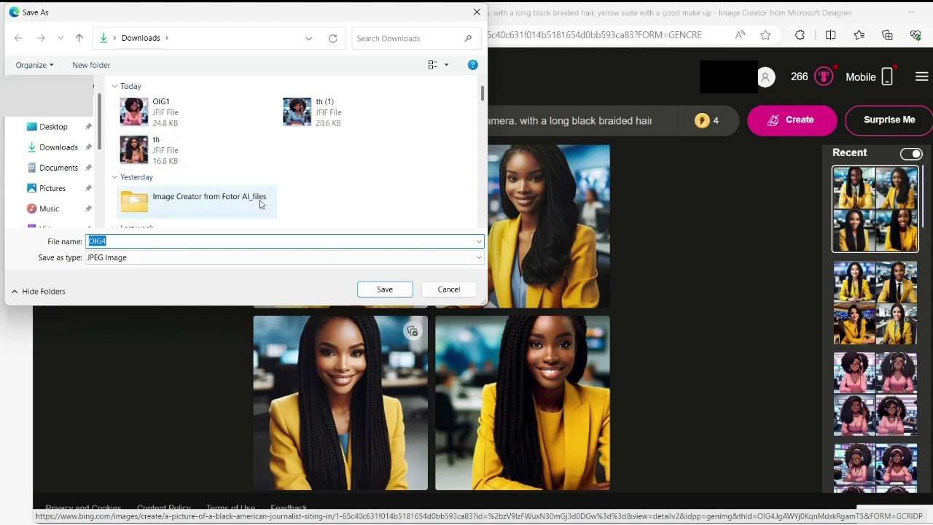
click(92, 64)
text(tal)
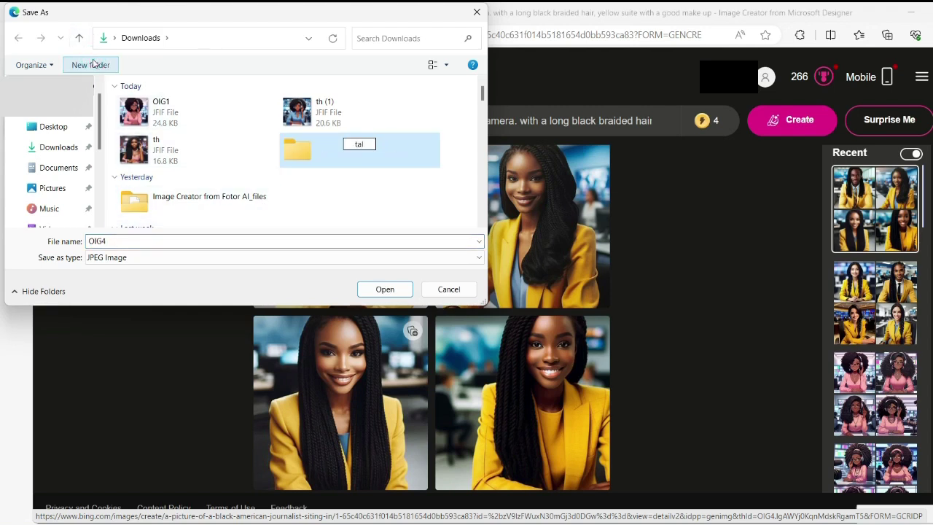
text(king avatar)
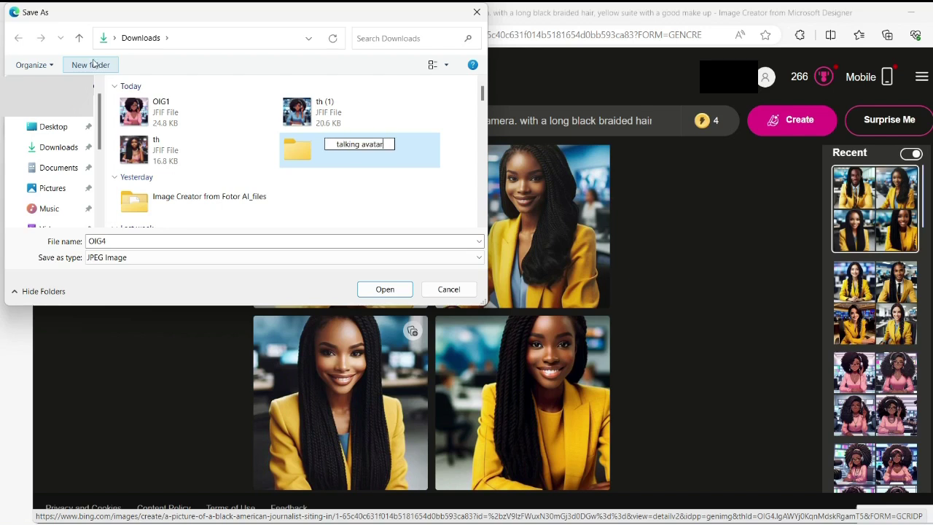
double_click(316, 151)
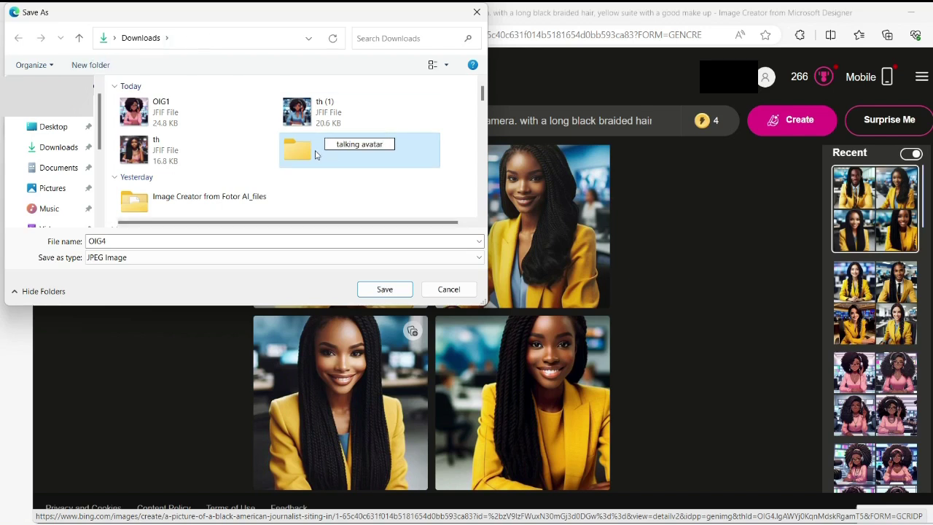
click(385, 290)
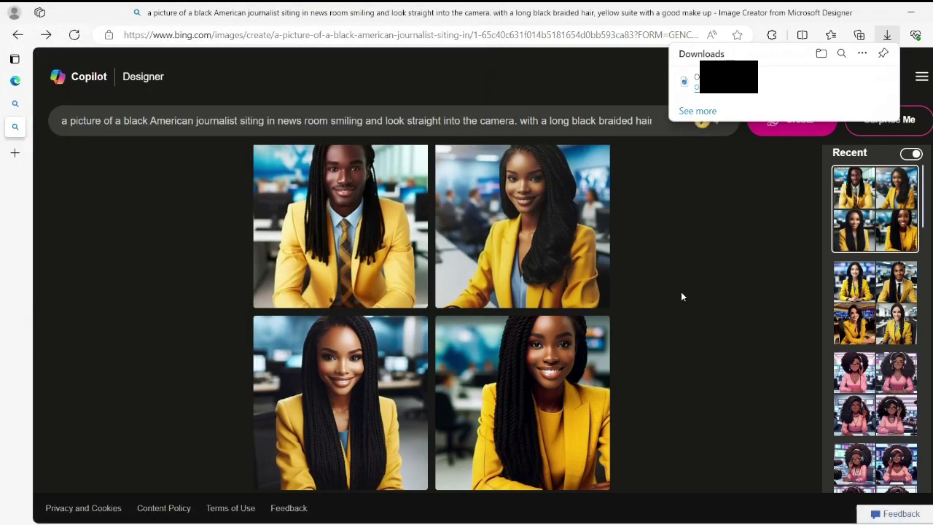
click(660, 120)
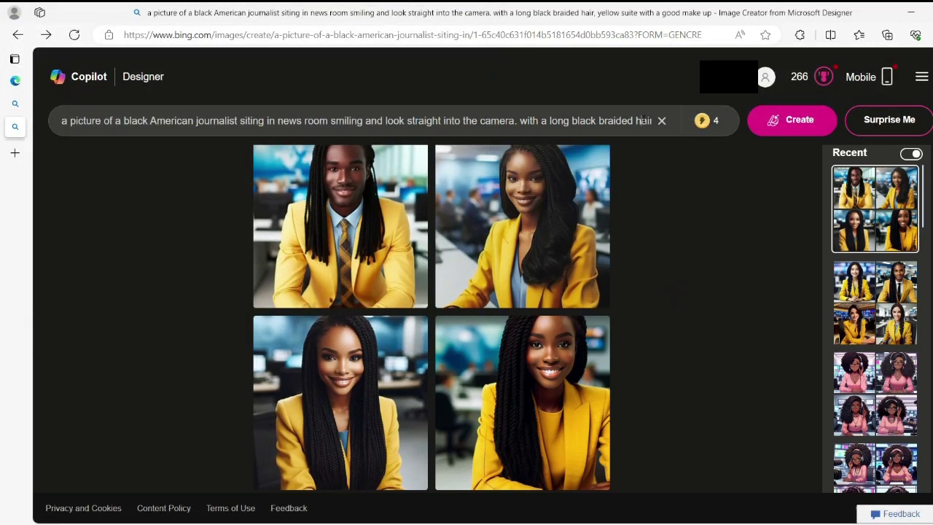
key(End)
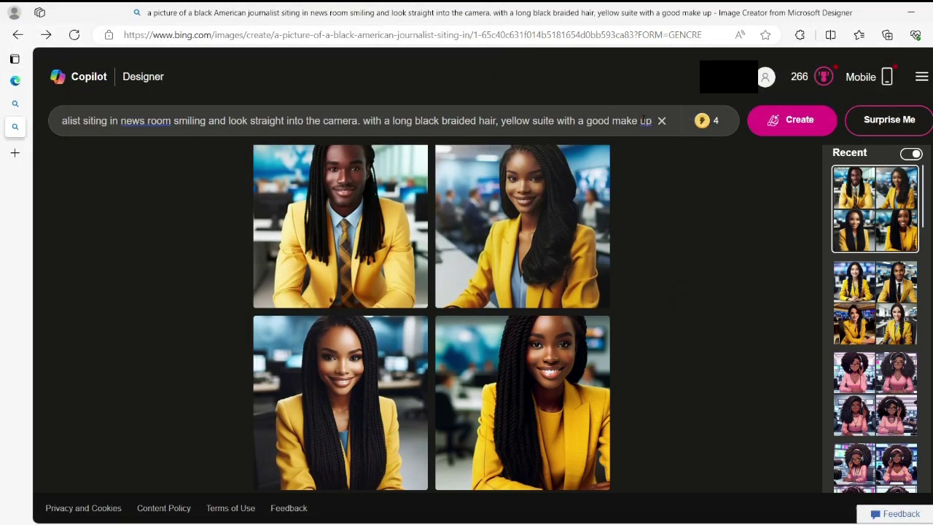
Step: Append '. anime' to the prompt, generate the anime versions, and preview the bottom-right one
text(. a)
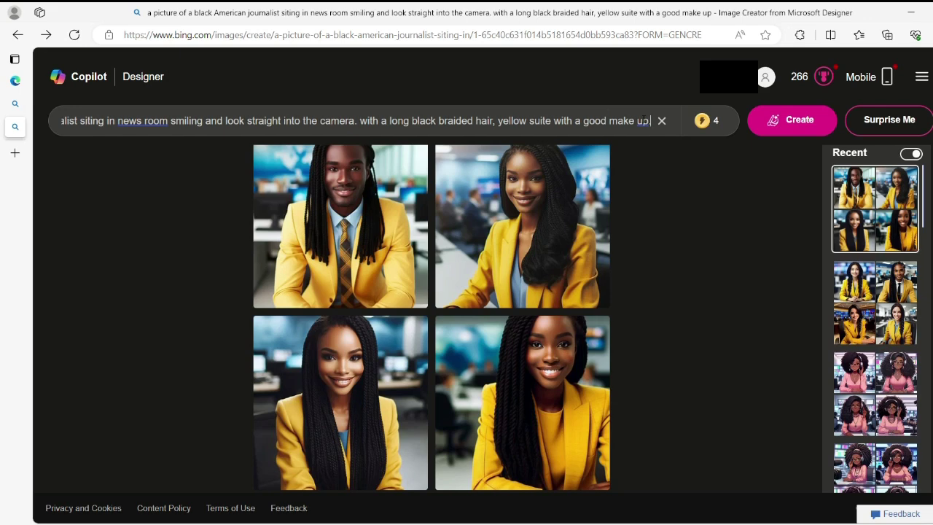
text(nime)
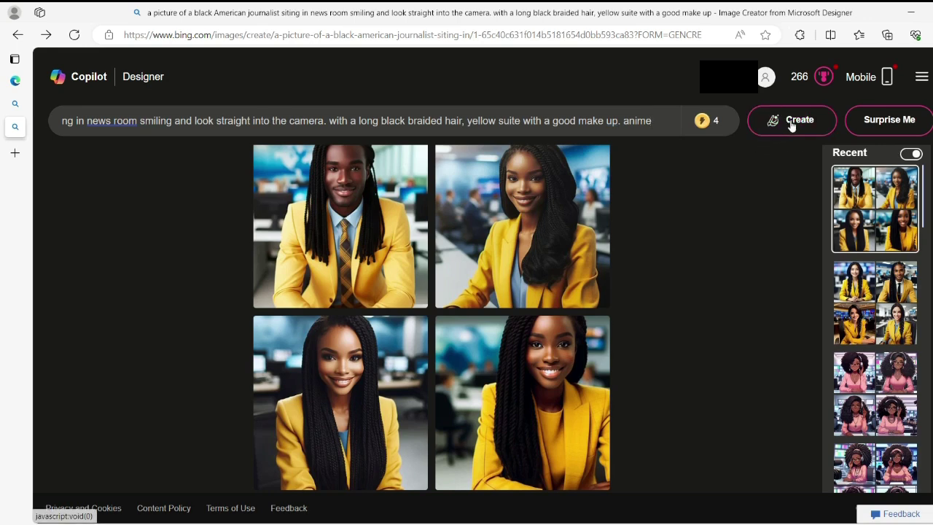
click(793, 125)
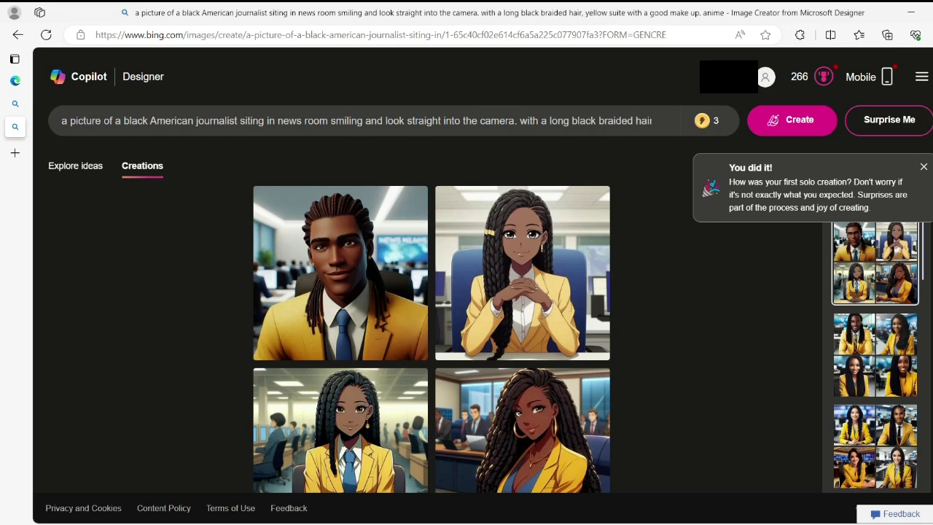
scroll(467, 321, down, 1)
click(522, 402)
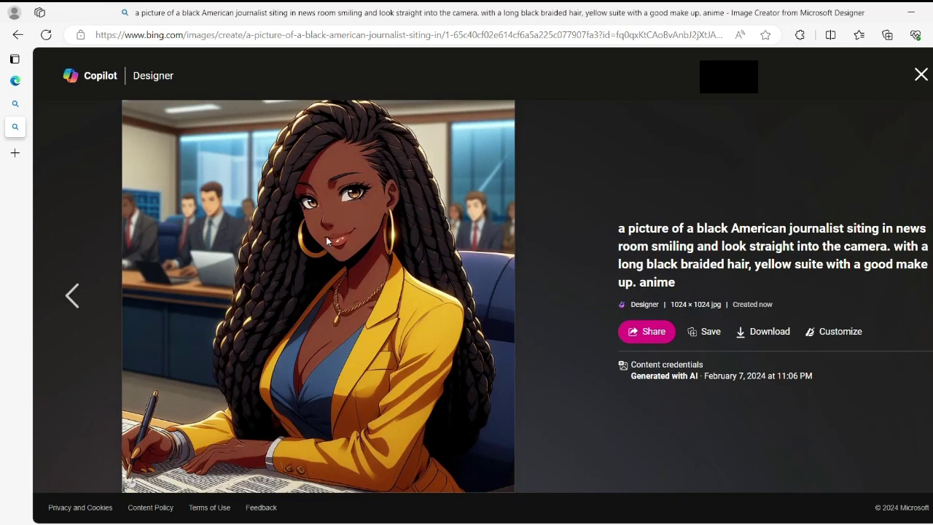
key(Escape)
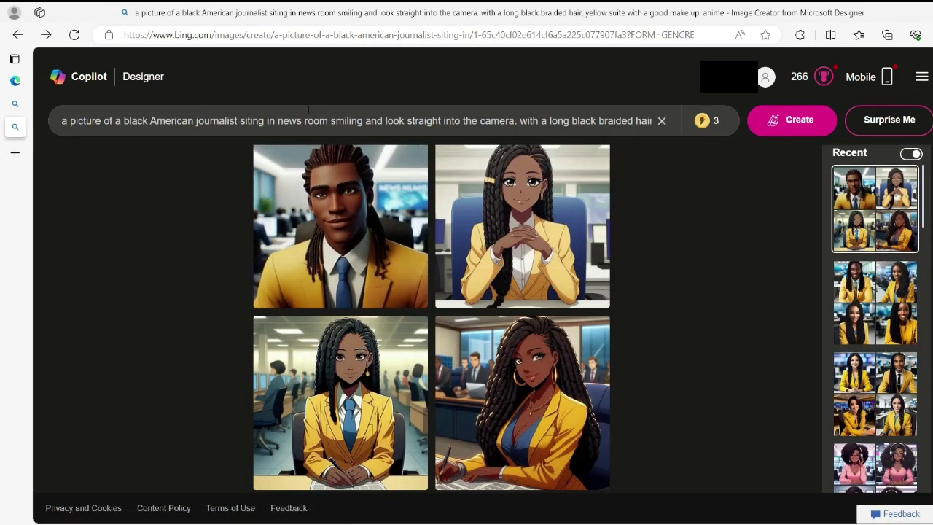
Step: Replace 'black braided' with 'curly' in the prompt and generate new images
drag(571, 121, 444, 121)
text(curly)
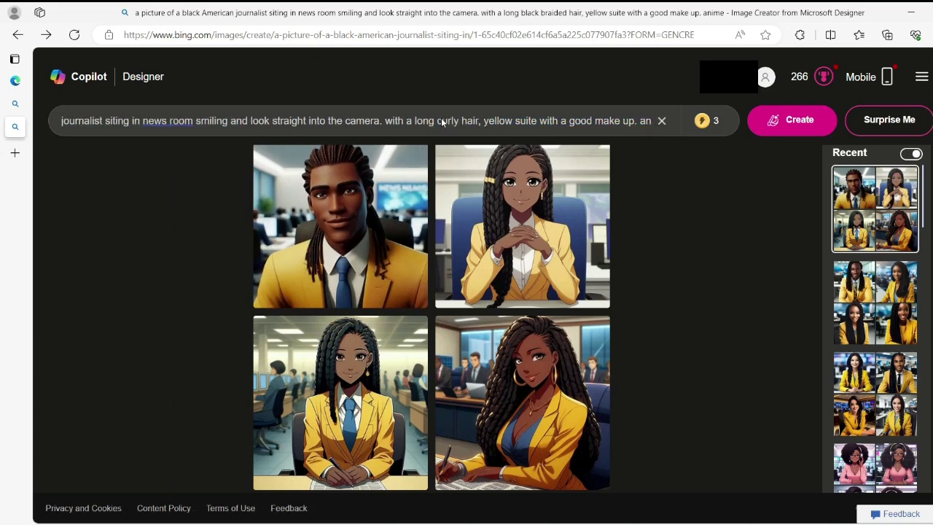
key(Return)
mouse_move(705, 129)
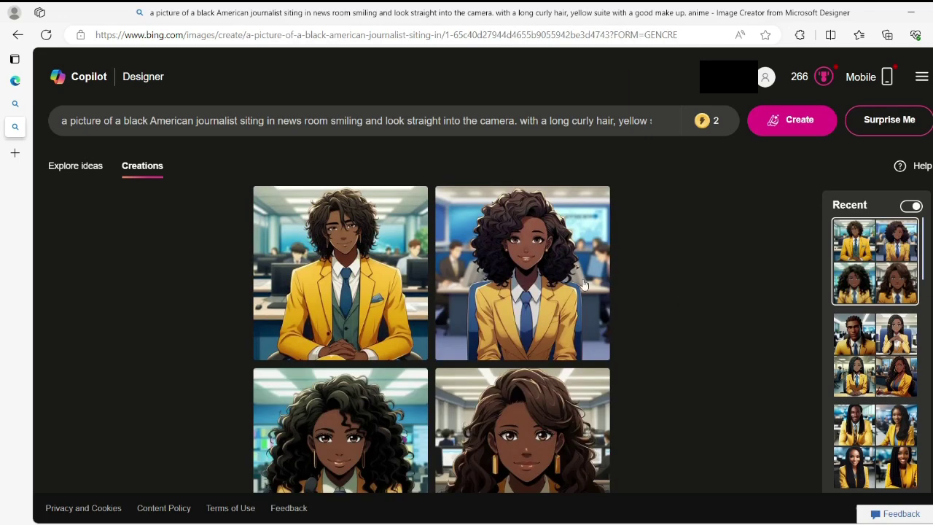
Step: Preview the curly-haired portraits and add the bottom-left and top-right ones to Saved Images
scroll(466, 319, down, 1)
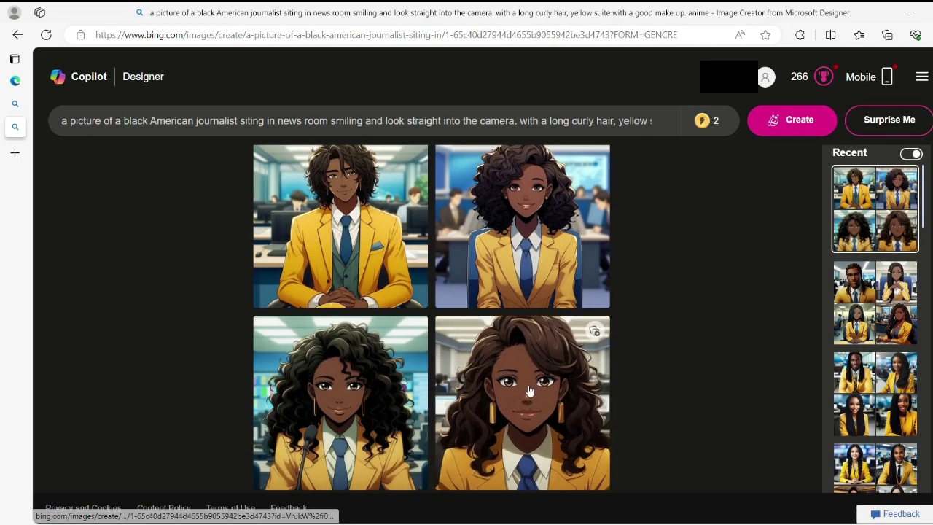
click(350, 264)
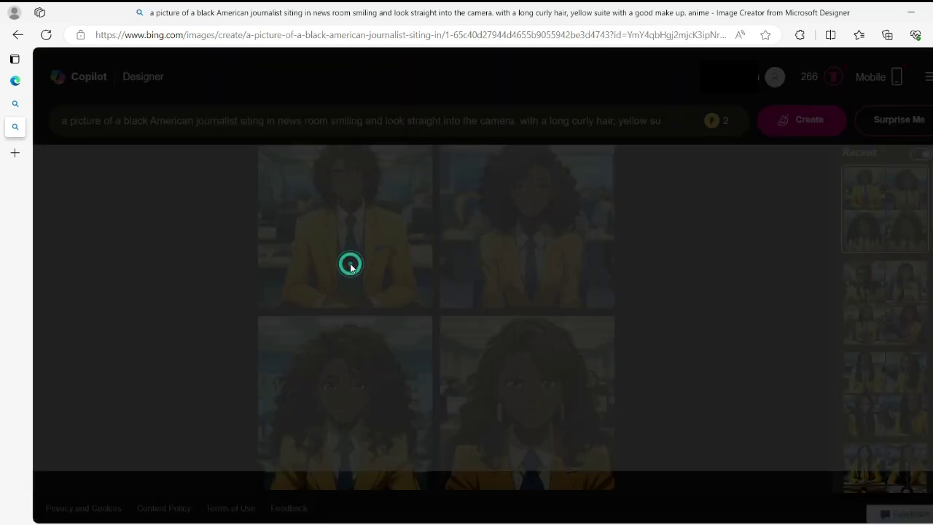
key(Right)
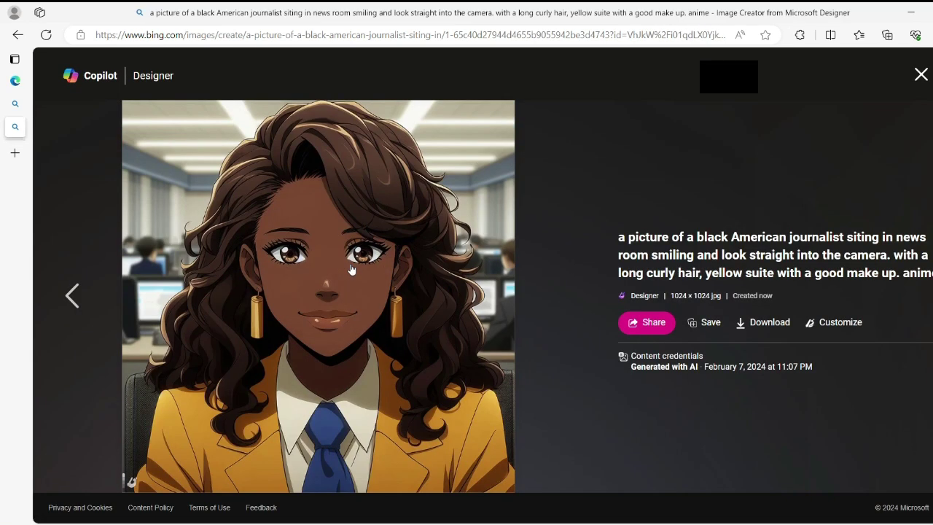
key(Escape)
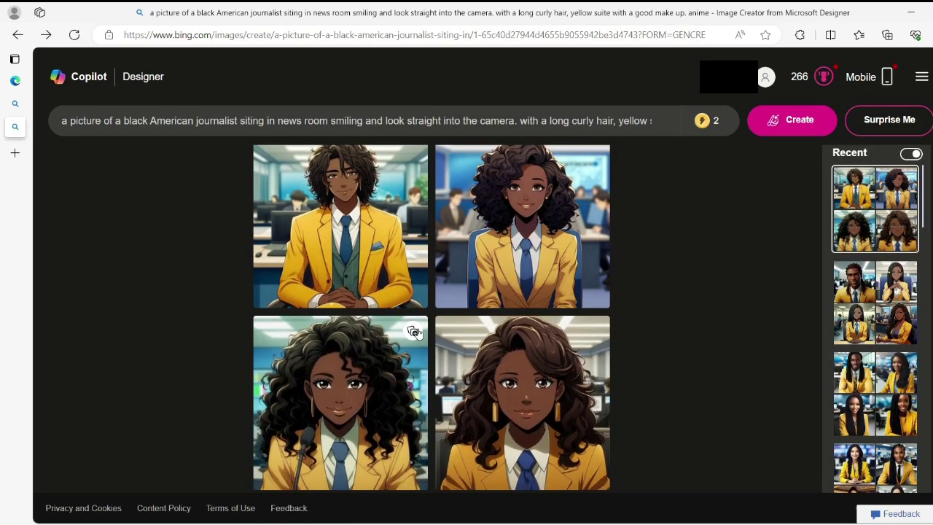
click(412, 330)
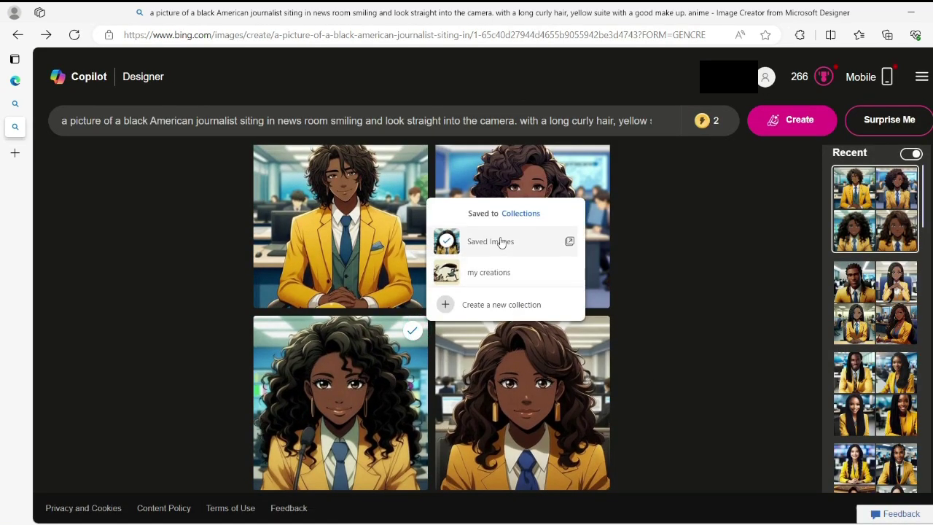
click(595, 152)
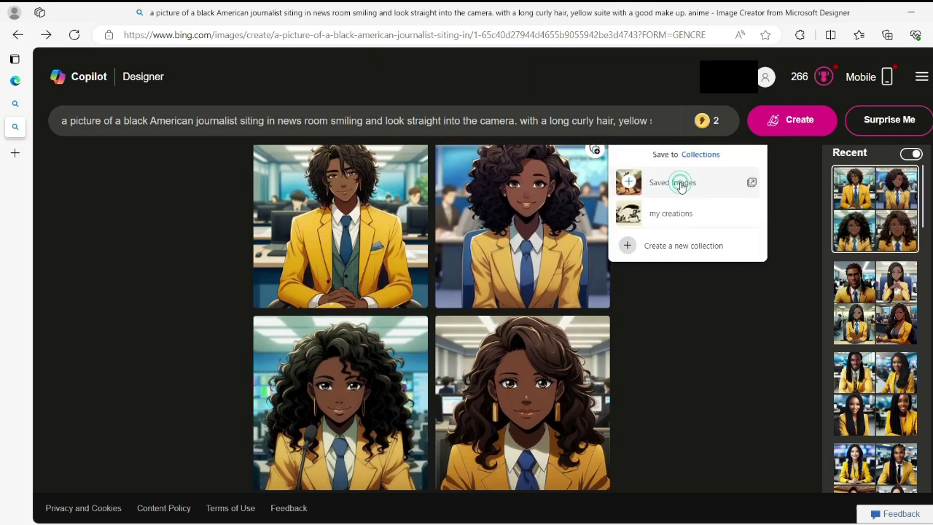
Step: Download the bottom-right portrait as OIG1 into the talking avatar folder
click(546, 397)
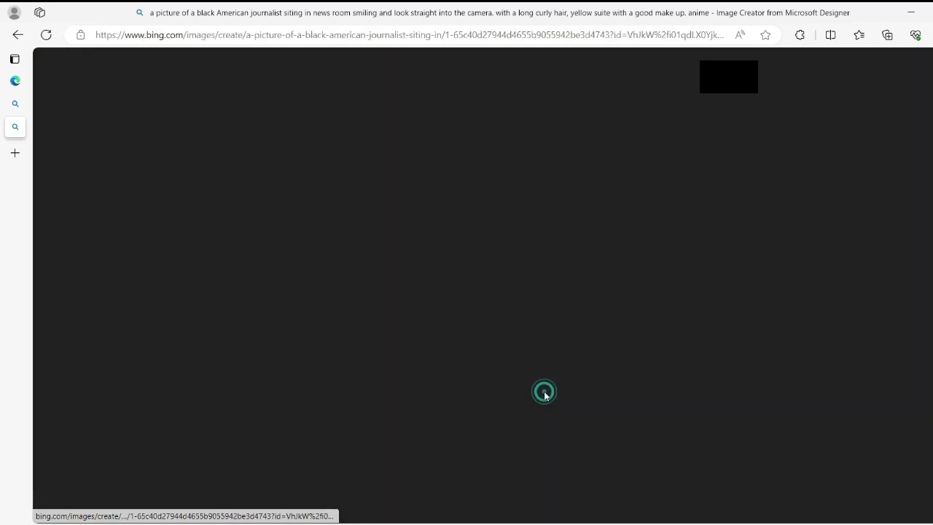
right_click(312, 260)
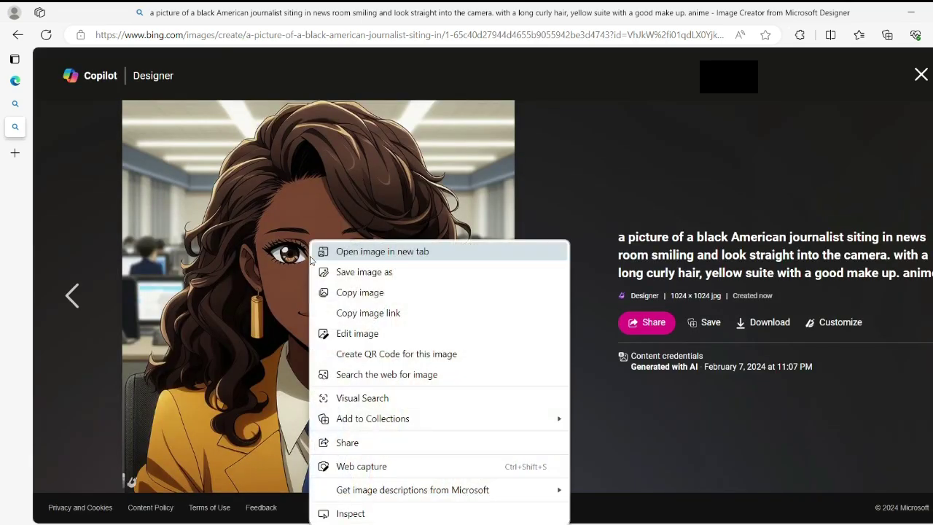
click(393, 272)
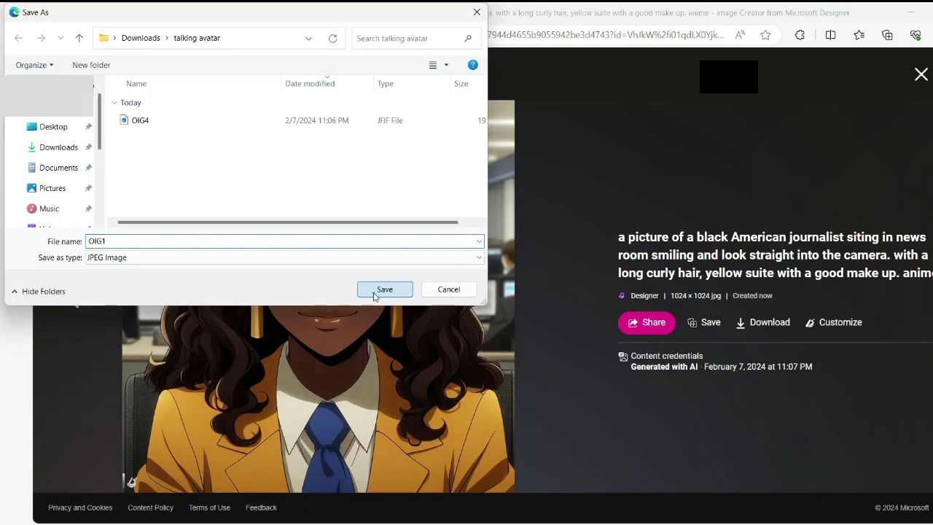
click(375, 292)
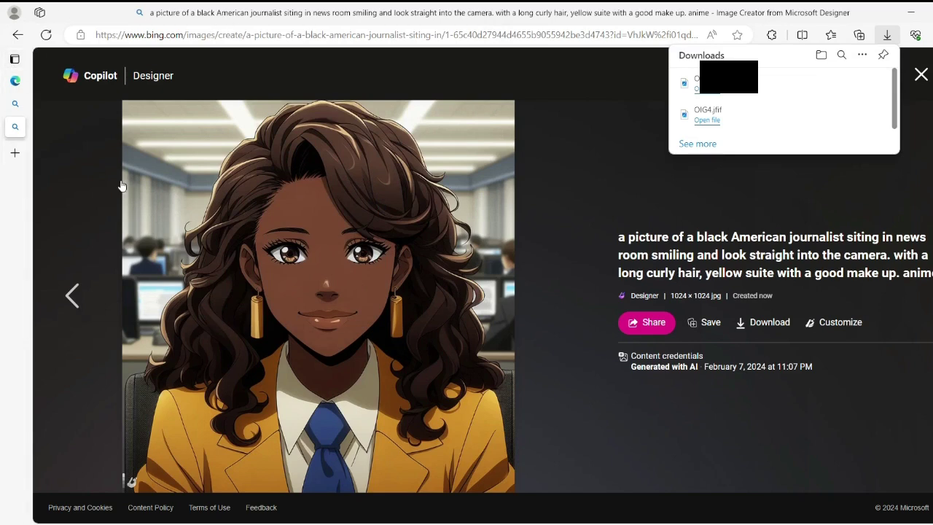
click(83, 254)
click(921, 74)
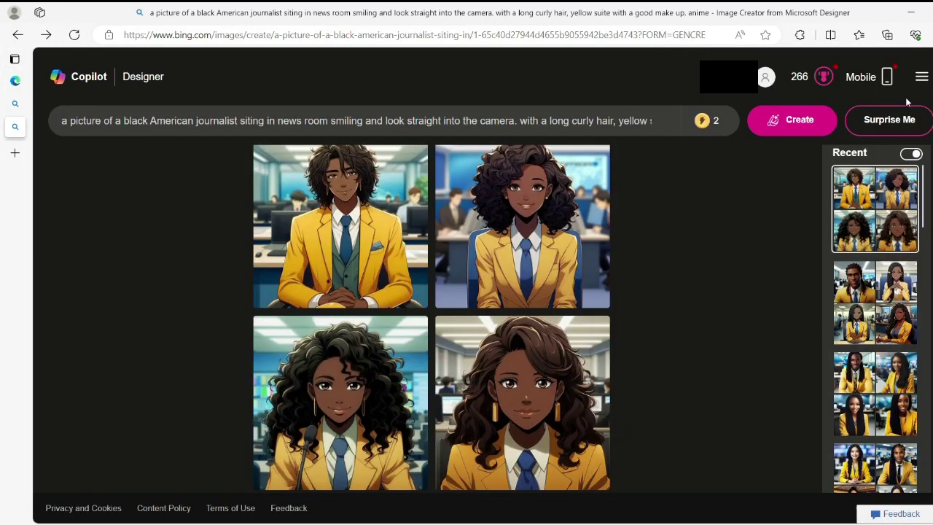
Step: Switch to Chrome and load ChatGPT at chat.openai.com from the New chat shortcut
click(911, 13)
click(349, 343)
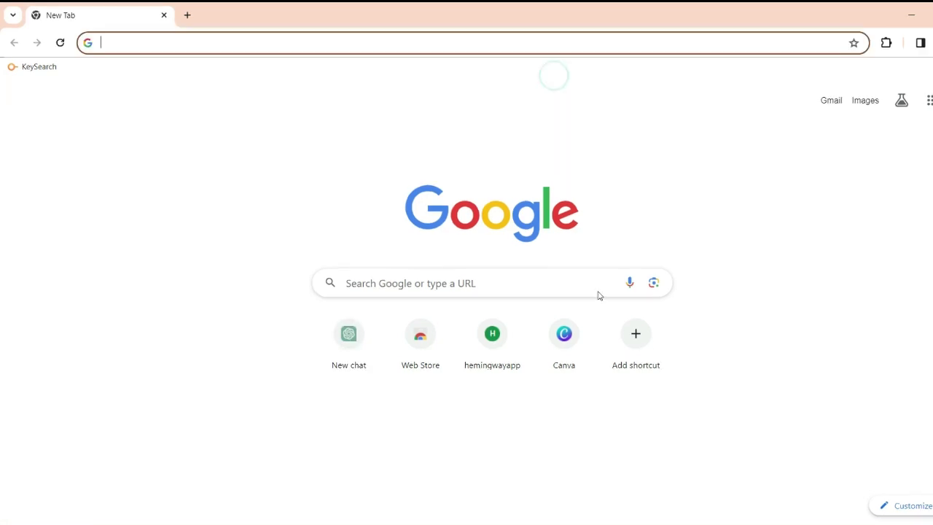
click(348, 357)
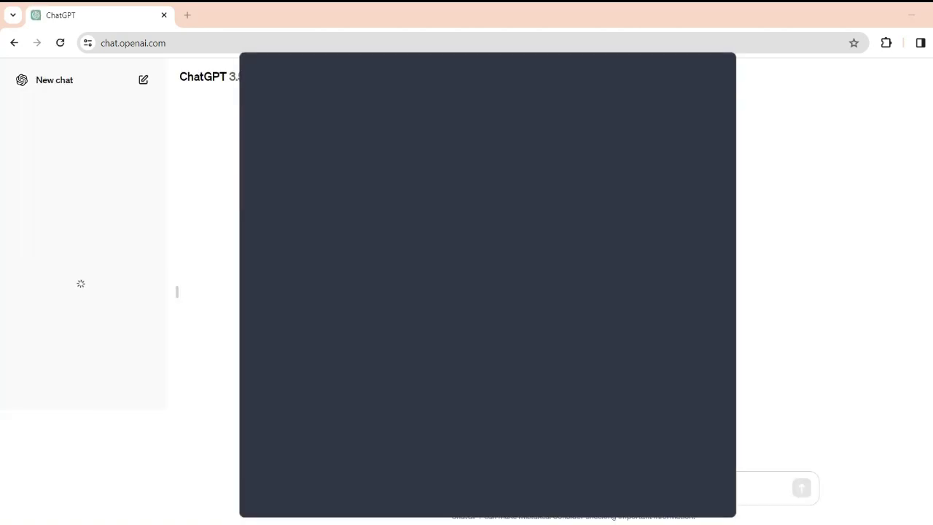
Step: Open the 'Create Talking Avatar!' chat and copy the earlier prompt message
click(820, 167)
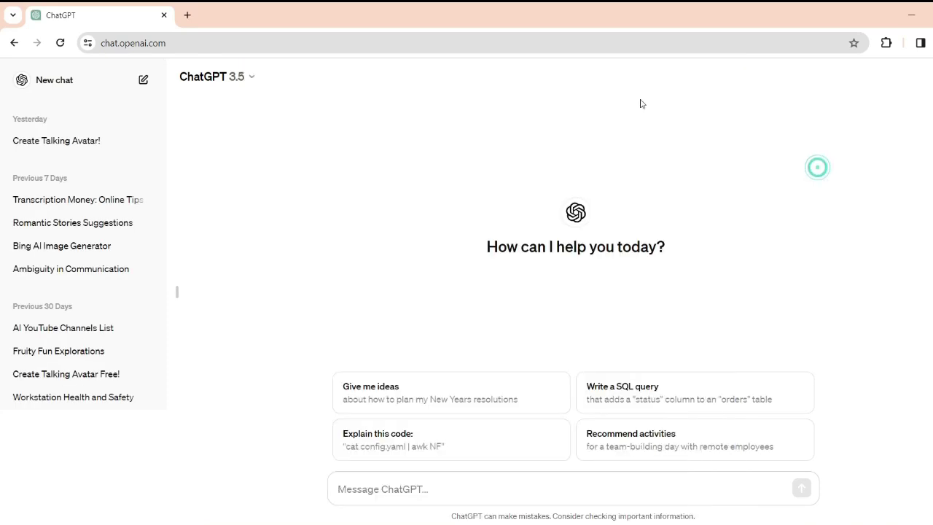
click(37, 141)
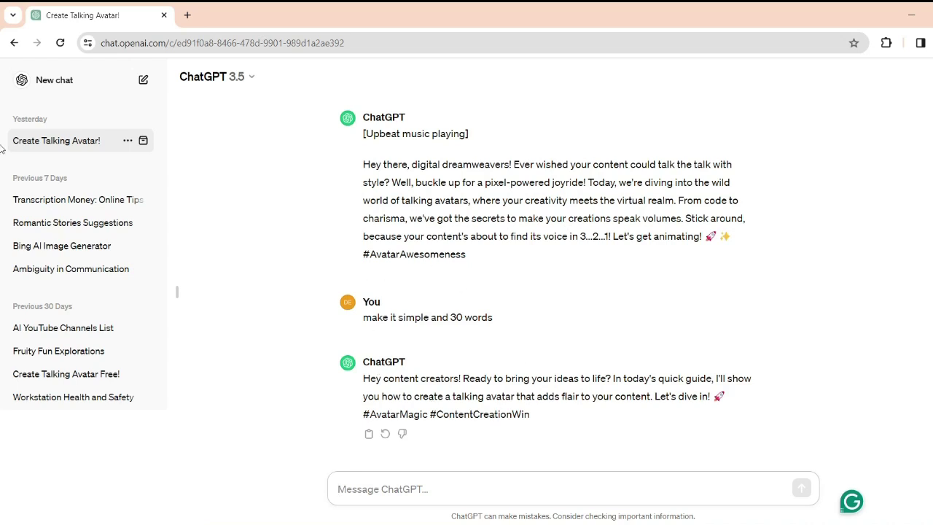
scroll(415, 219, up, 2)
triple_click(415, 156)
right_click(415, 156)
click(440, 168)
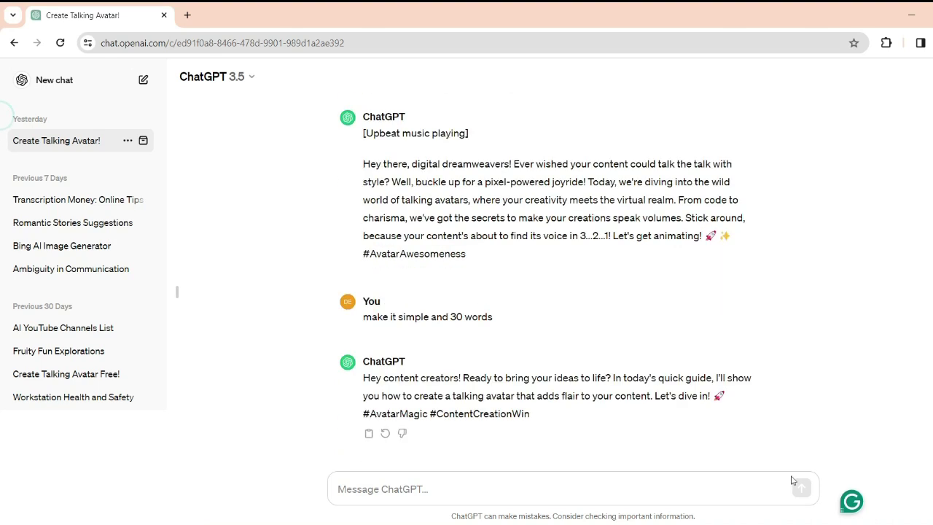
Step: Paste the prompt into the message box, accept the 'short' and 'viewers'' fixes, and change 60 words to 35
click(558, 488)
key(ctrl+v)
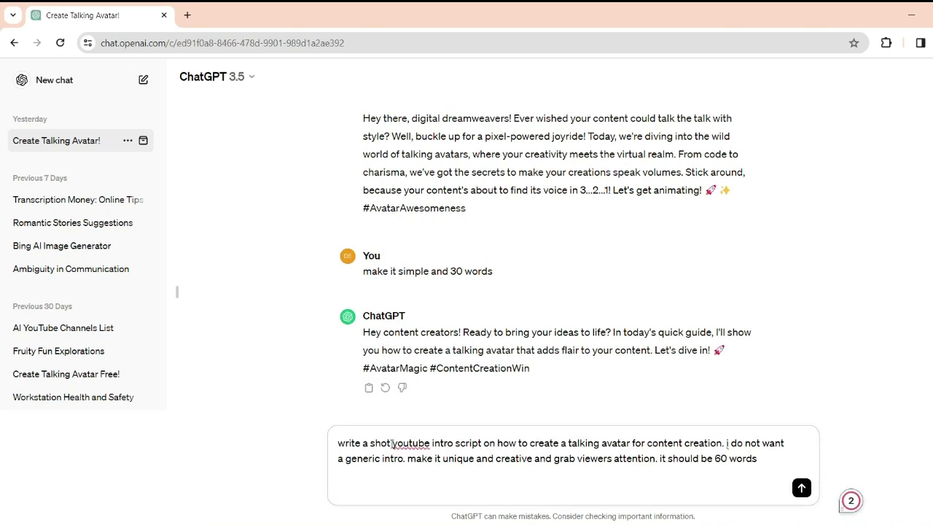
mouse_move(387, 442)
click(387, 479)
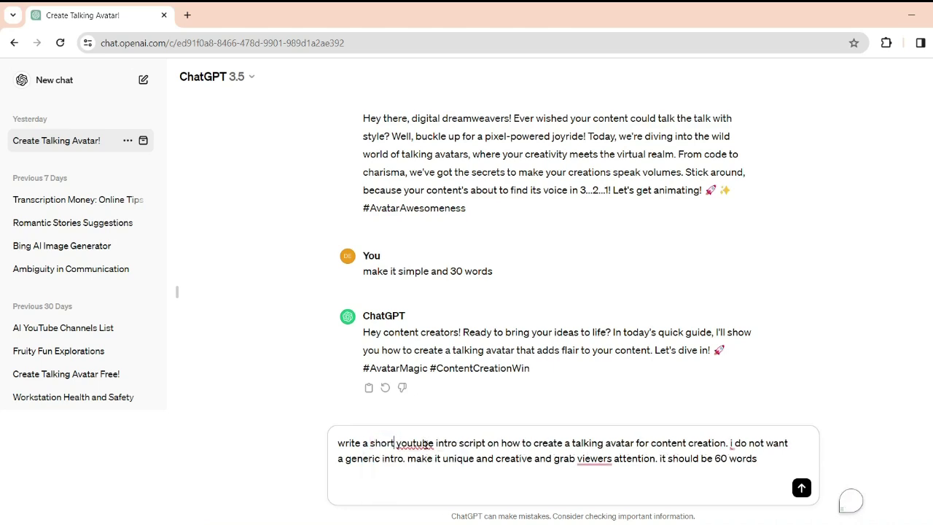
mouse_move(577, 457)
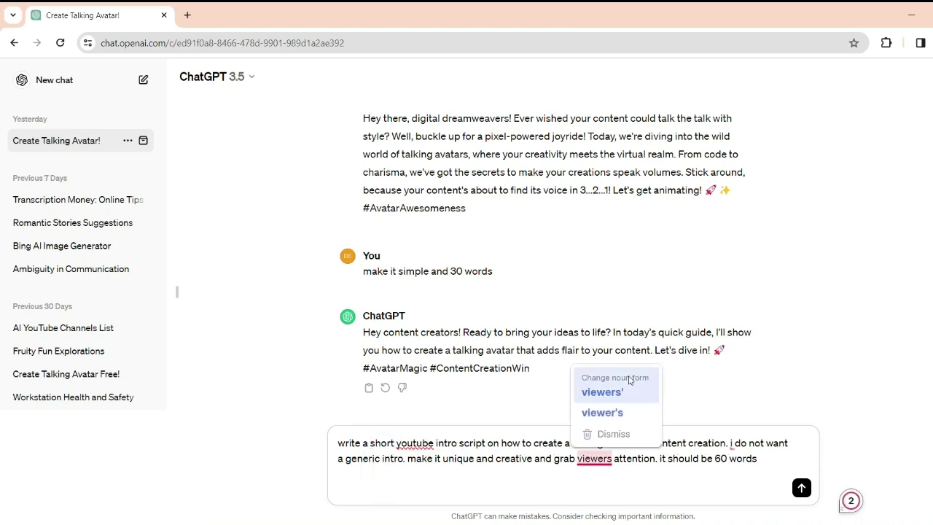
click(602, 392)
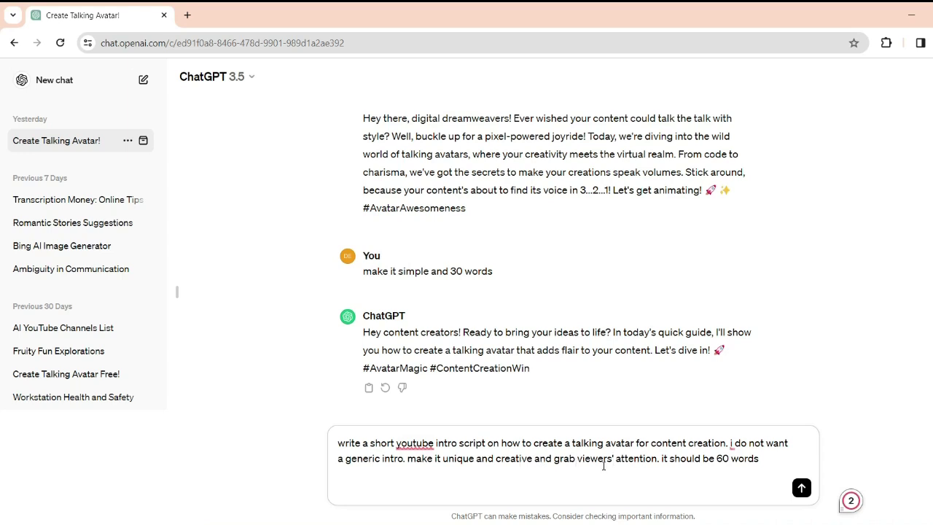
double_click(723, 458)
text(35)
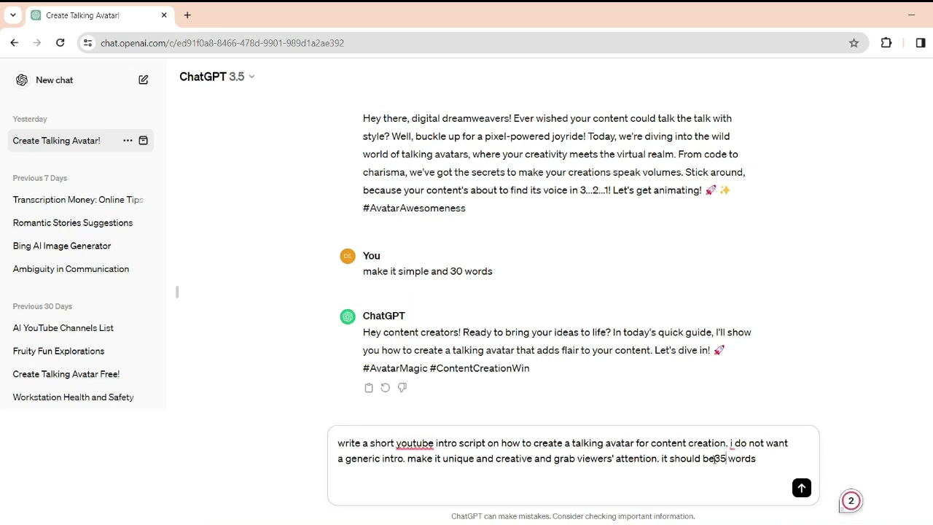
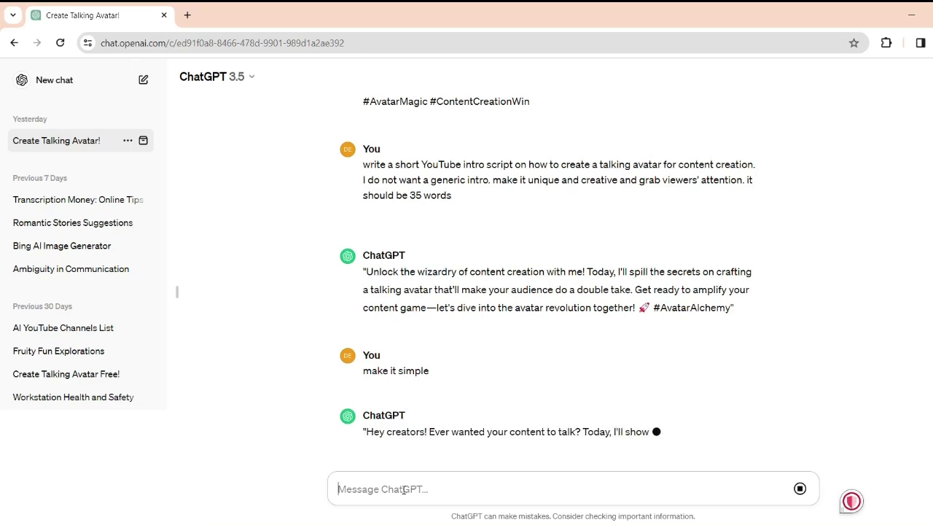
Step: Ask ChatGPT for 'more options and make it 38 words' and select the new script reply
scroll(565, 291, up, 2)
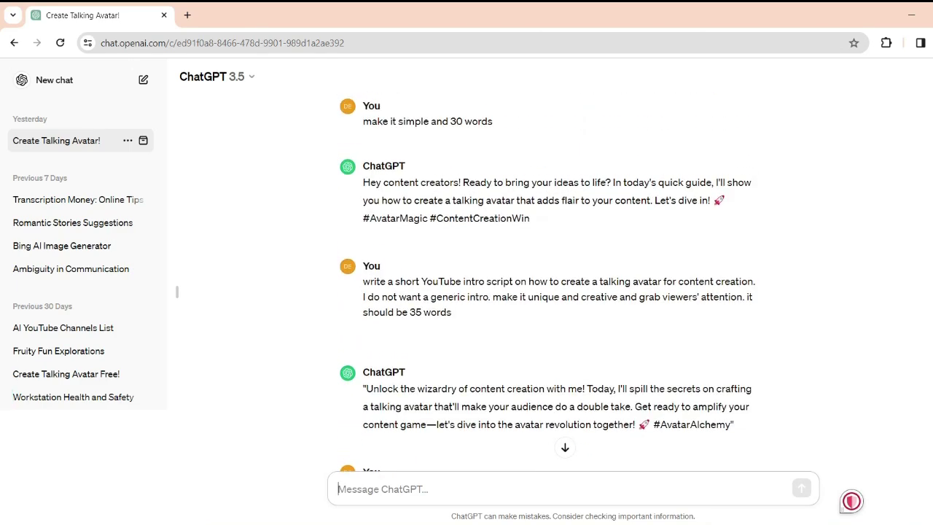
scroll(565, 292, down, 3)
scroll(565, 292, up, 3)
scroll(565, 291, up, 2)
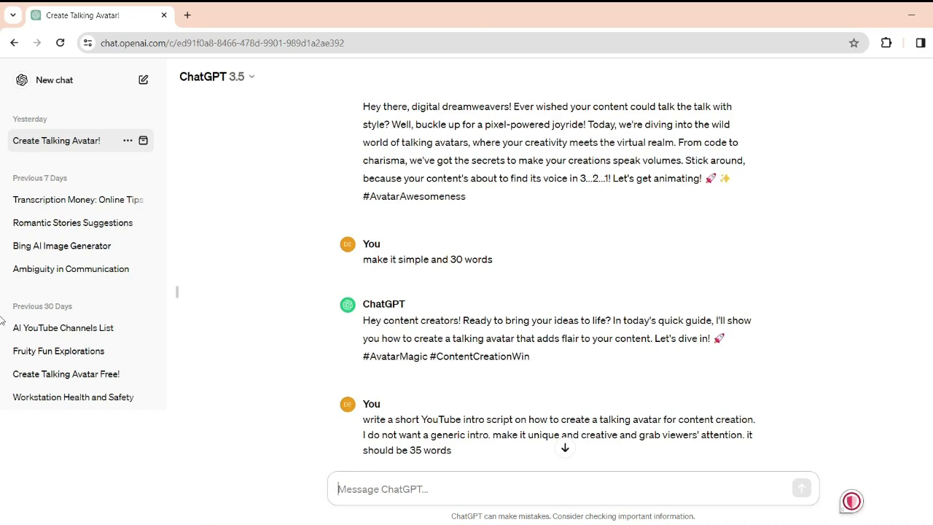
scroll(562, 277, down, 4)
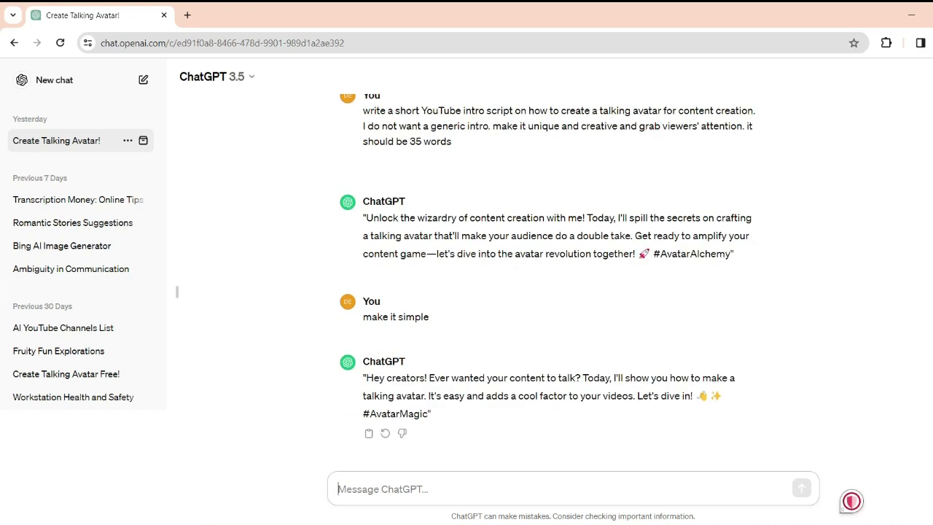
click(385, 482)
text(mo)
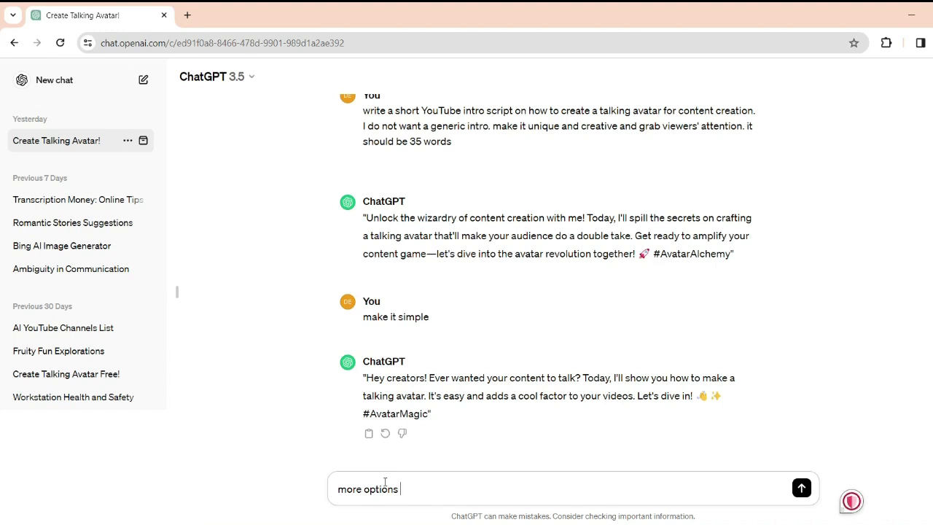
text(re options and make it 38 words)
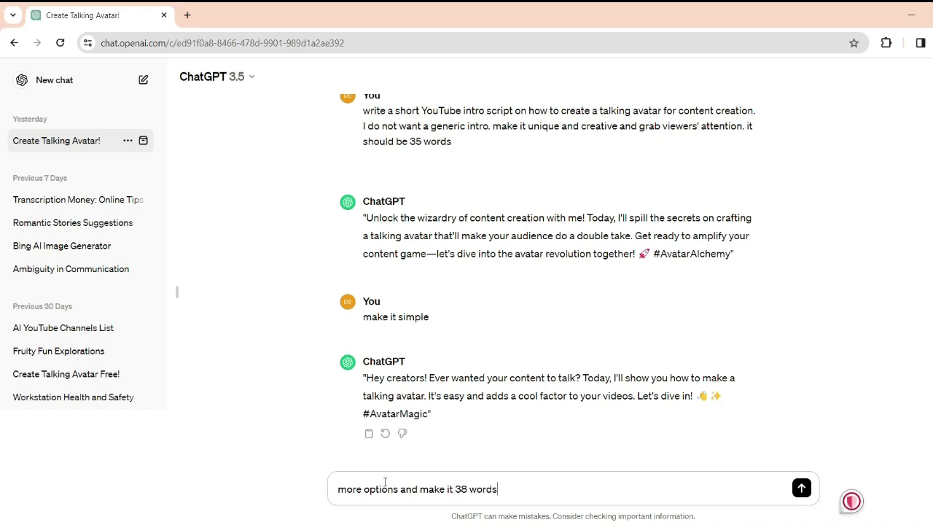
key(Return)
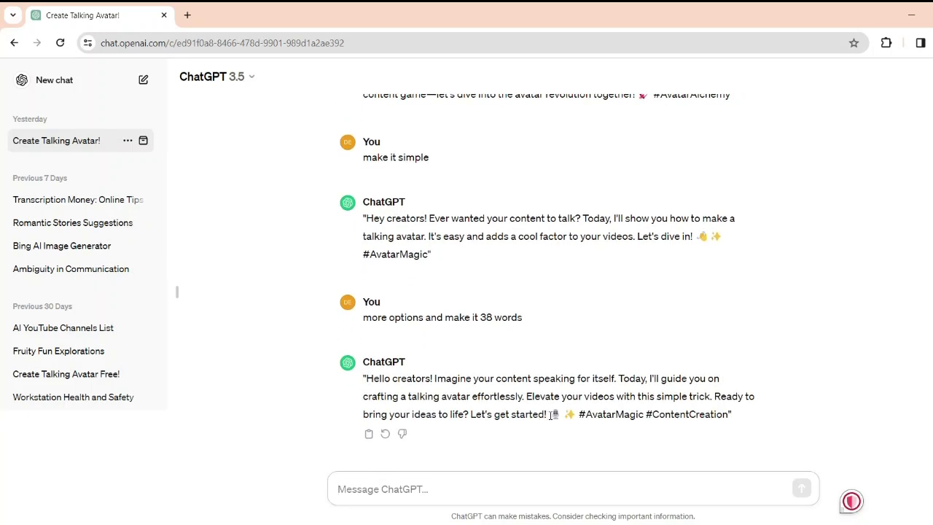
drag(551, 414, 358, 382)
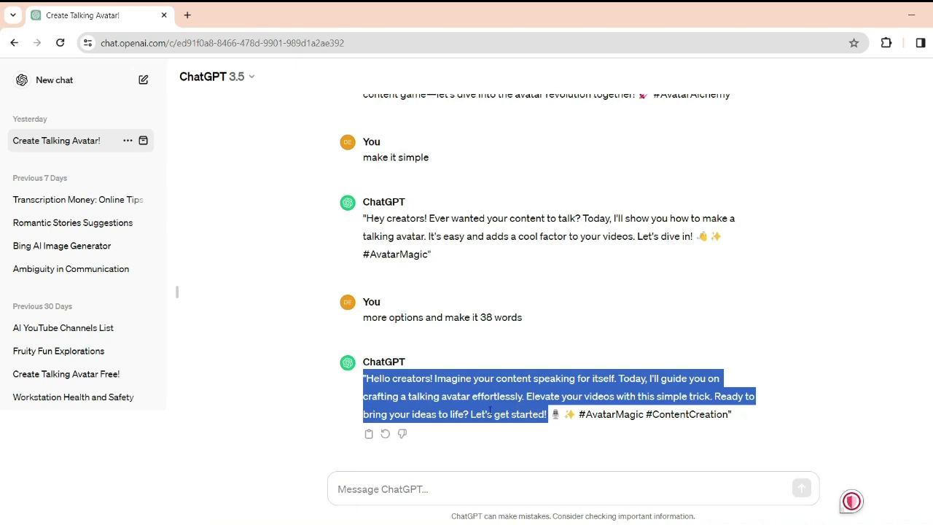
Step: Copy the 'Hello creators!' reply and paste it into a new WordPad document
right_click(452, 409)
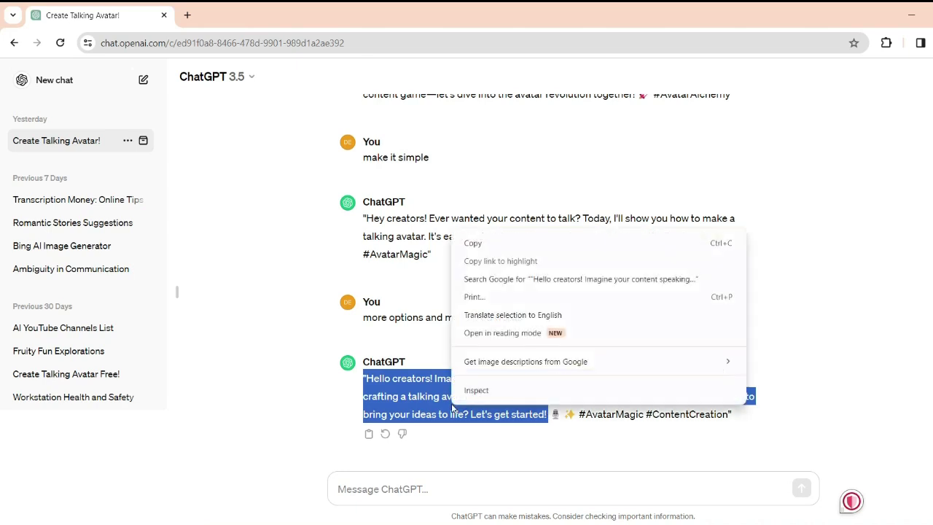
click(478, 244)
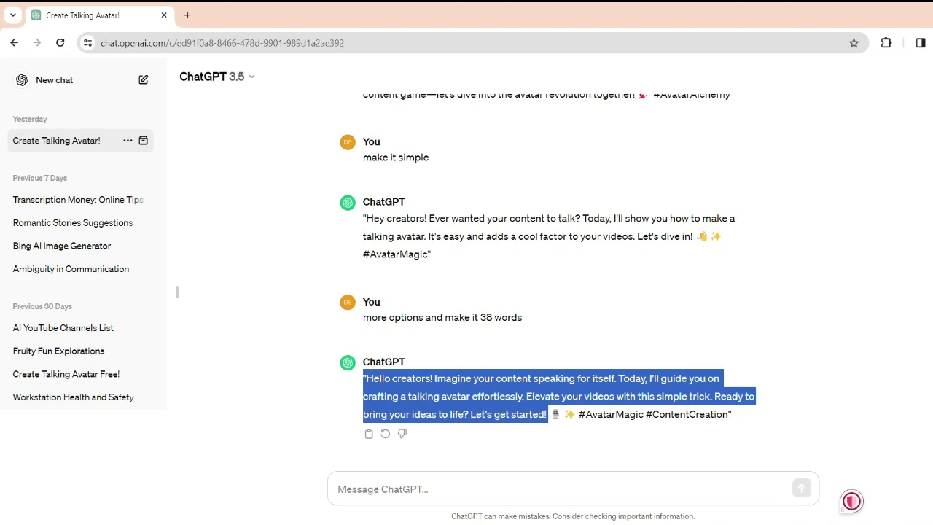
key(super)
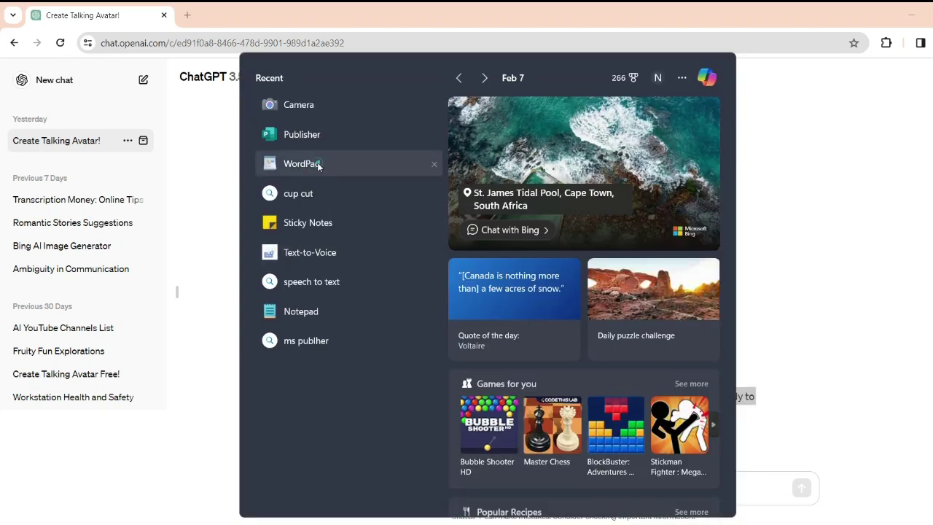
click(281, 162)
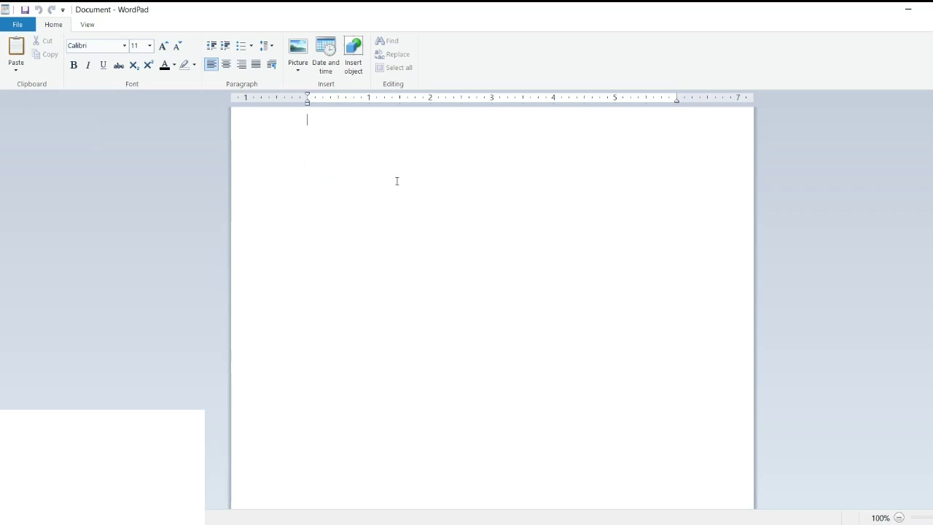
key(ctrl+v)
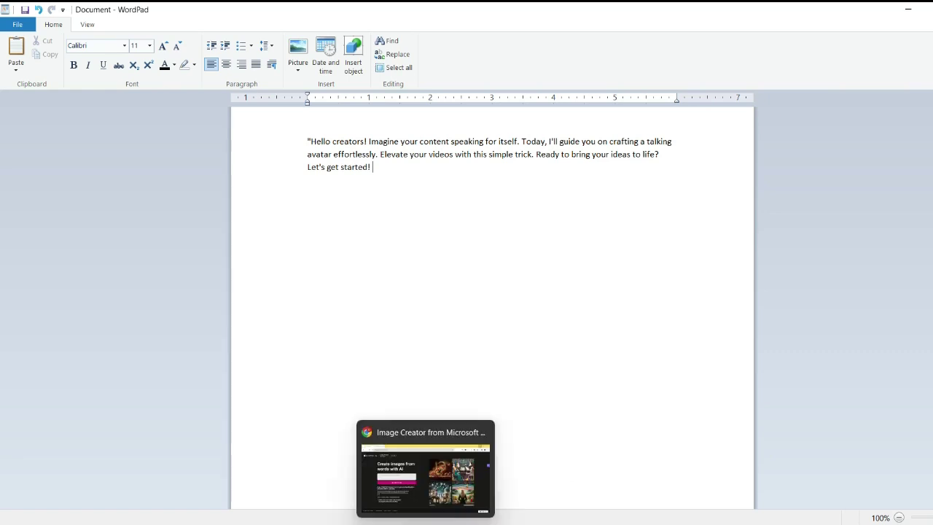
click(425, 469)
Step: Search Google for 'did ai' and open the D-ID website from the results
click(492, 274)
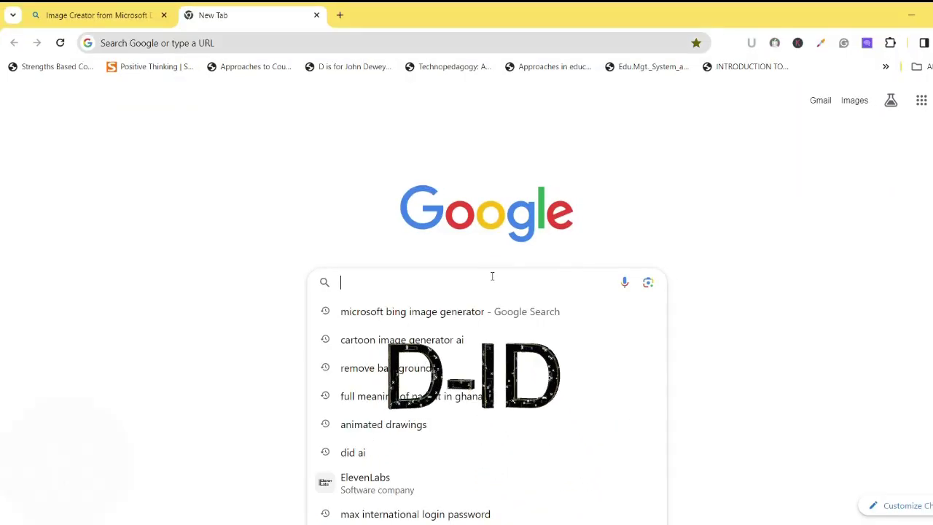
text(f)
key(Escape)
text(did)
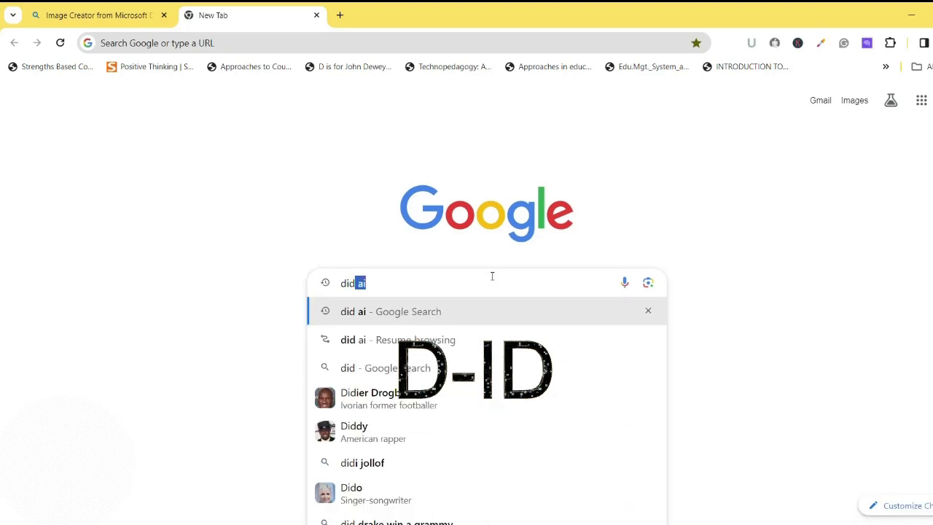
text( ai)
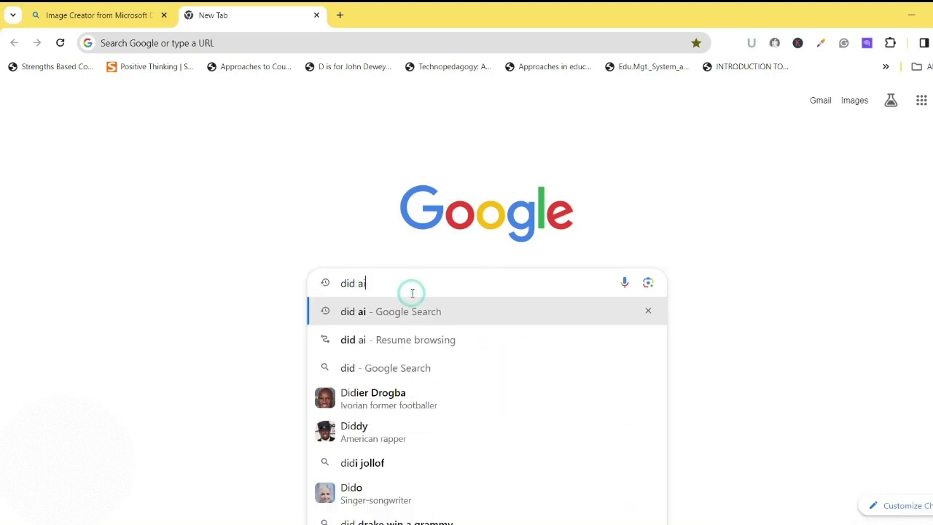
key(Return)
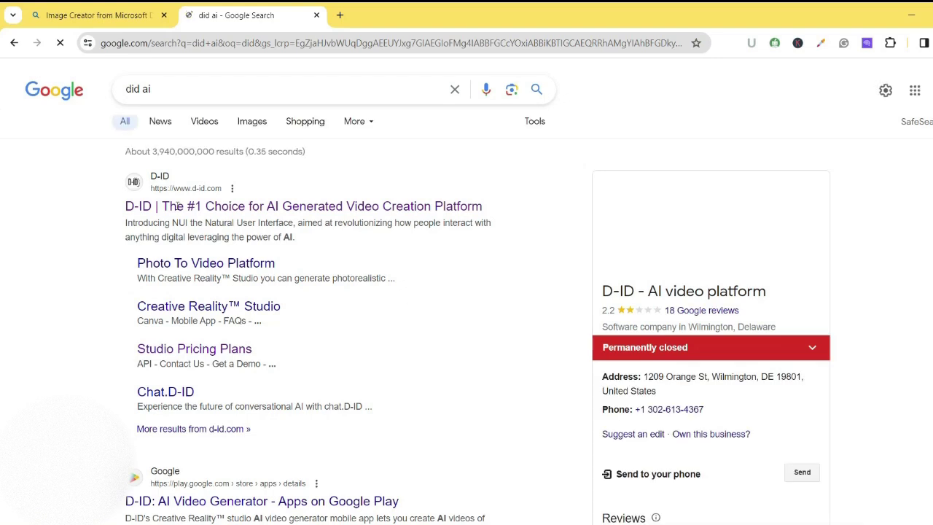
click(216, 207)
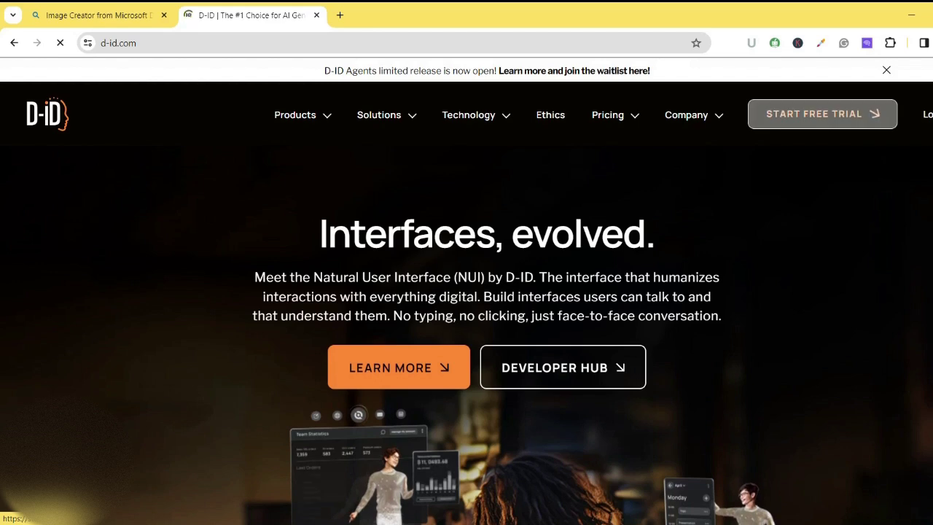
Step: Log in to D-ID and start a new video with a custom presenter upload
click(927, 115)
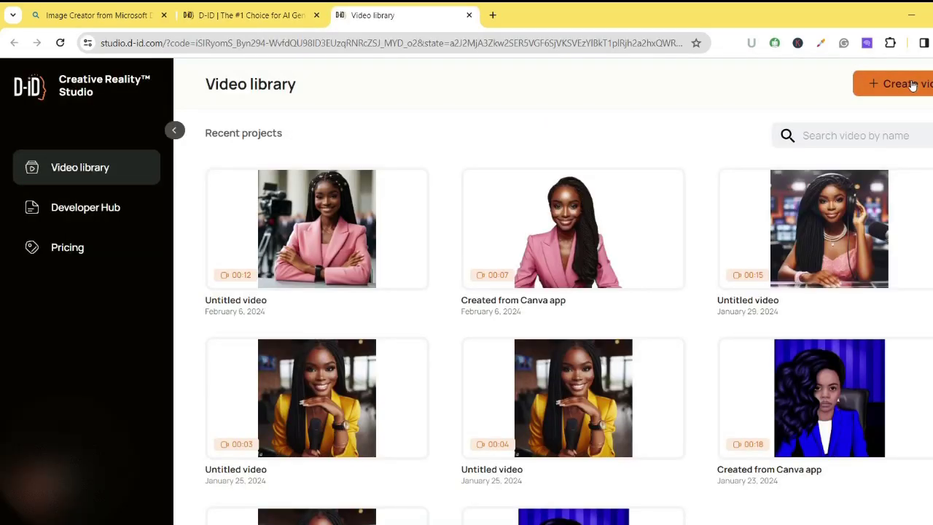
click(893, 95)
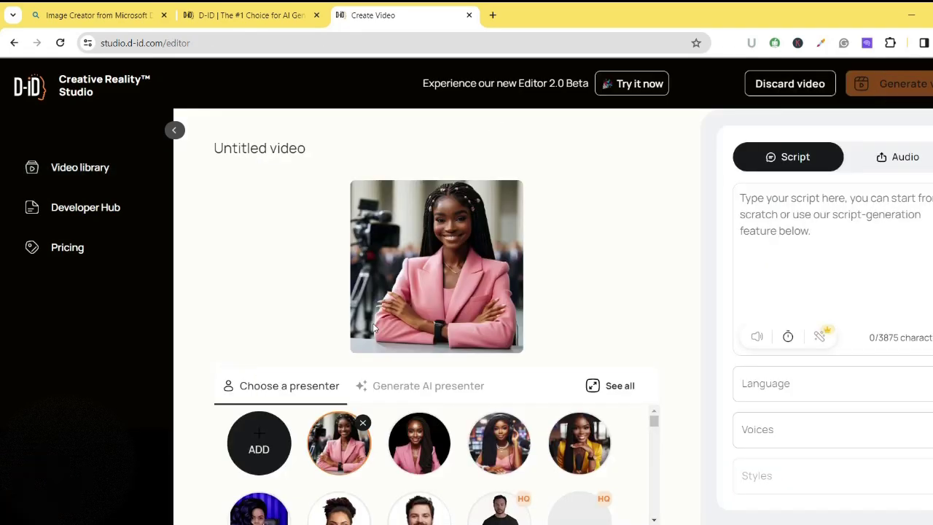
click(260, 448)
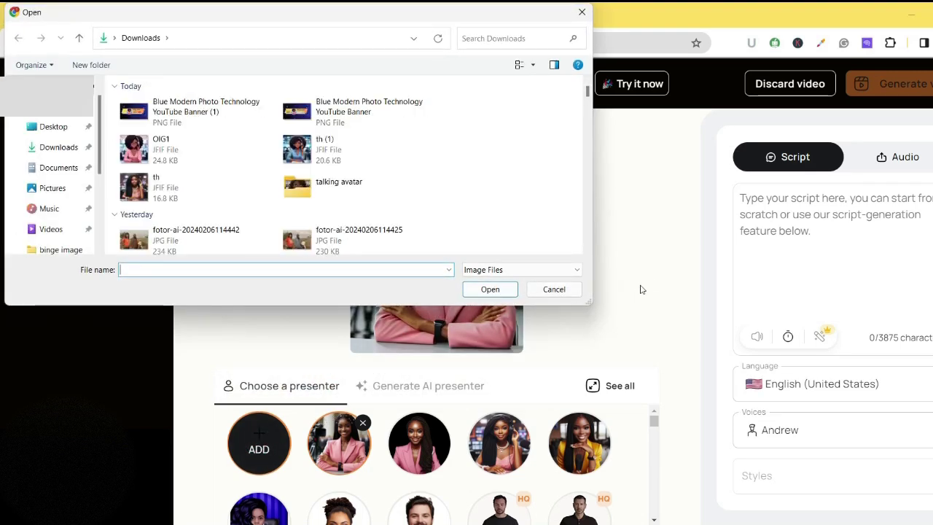
click(552, 291)
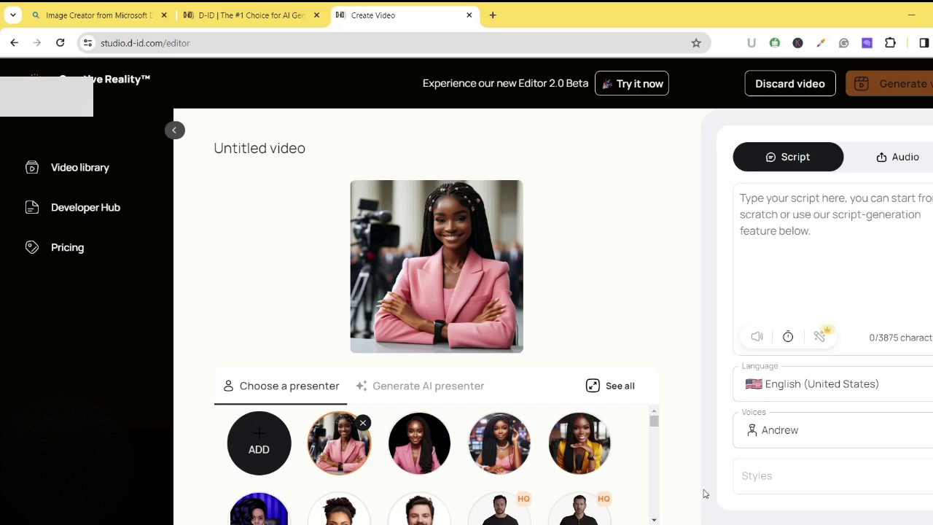
drag(654, 427, 631, 388)
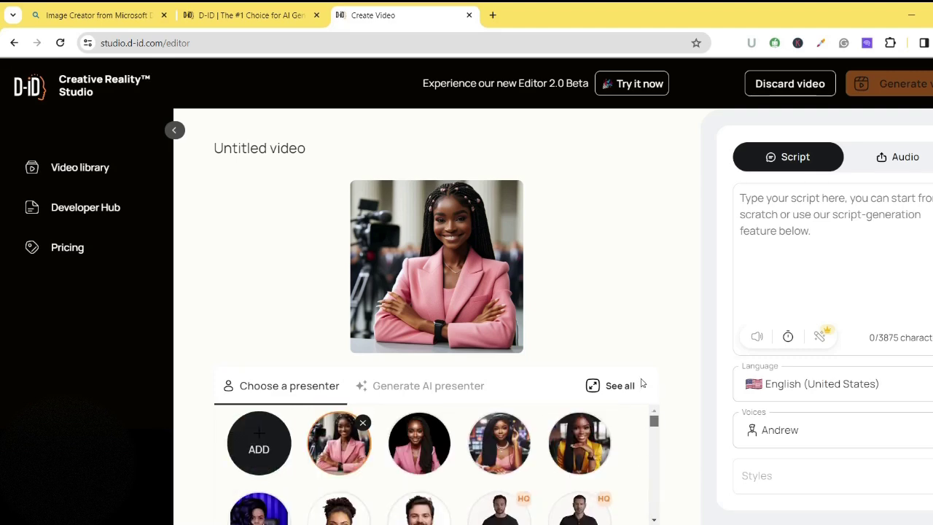
Step: Upload the OIG4 image from the talking avatar folder as the presenter
click(256, 440)
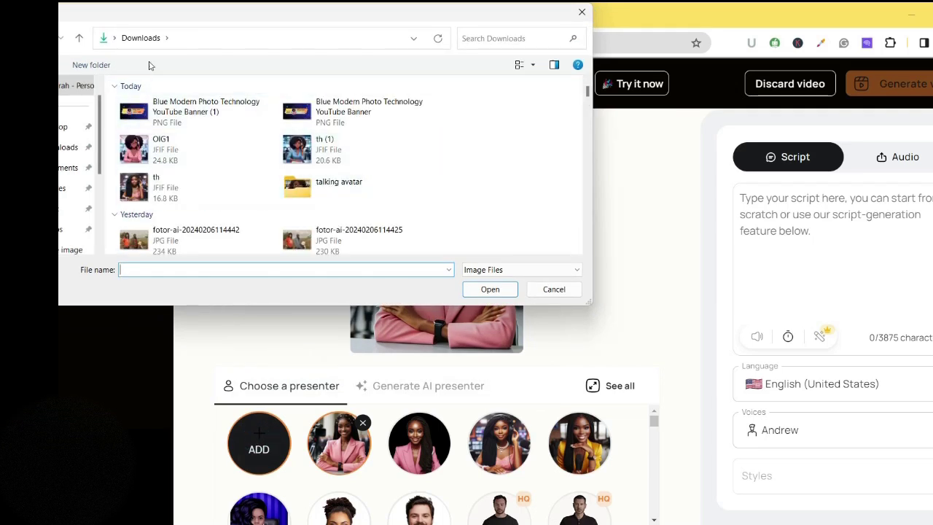
double_click(367, 190)
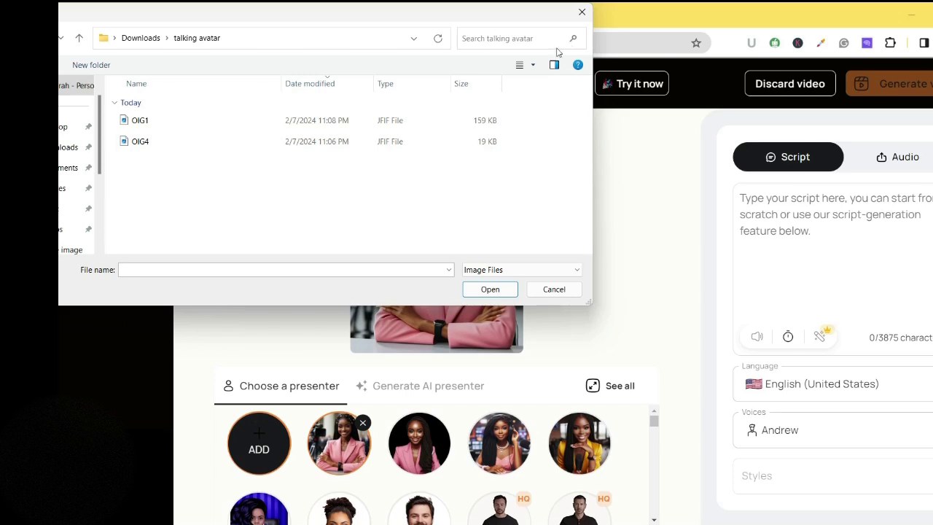
click(533, 64)
click(466, 212)
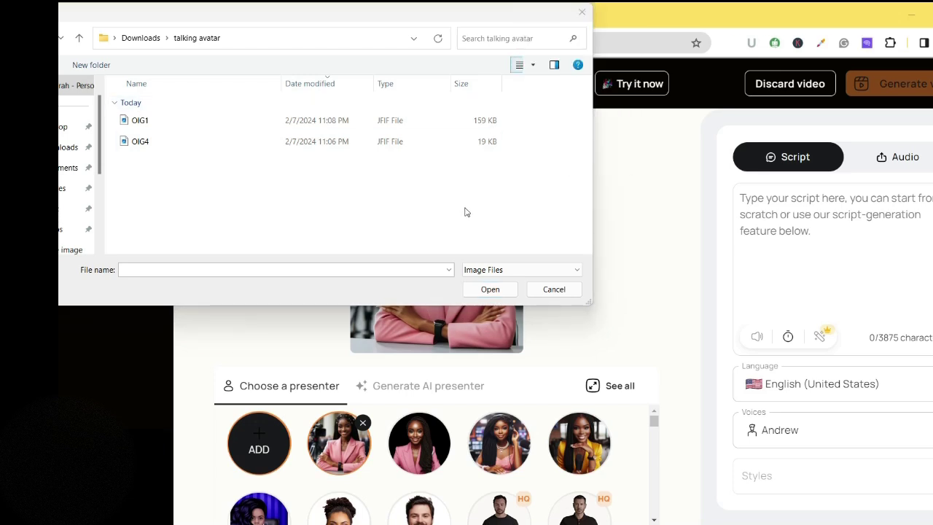
click(555, 65)
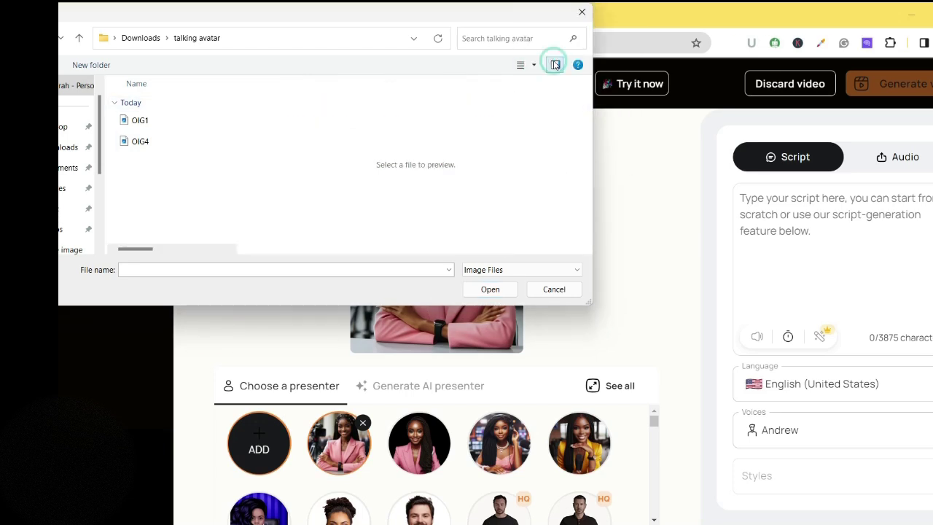
click(556, 67)
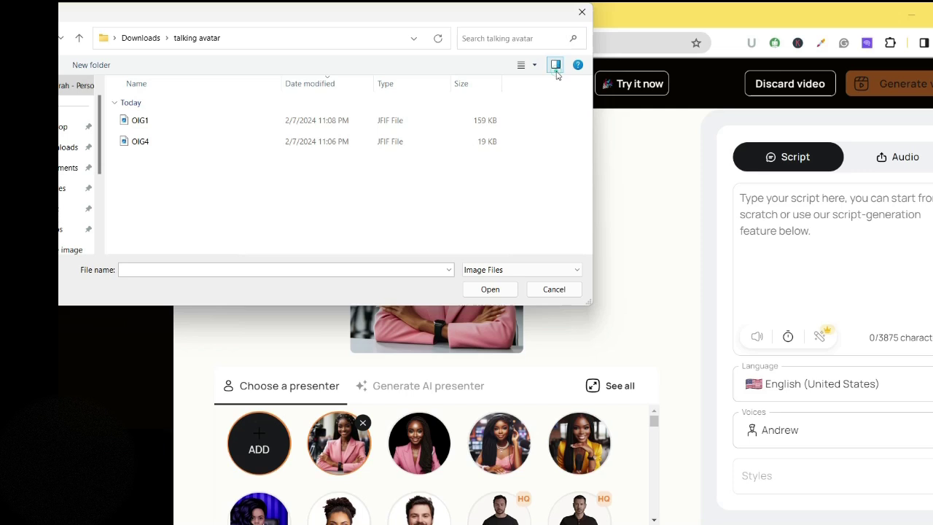
click(521, 65)
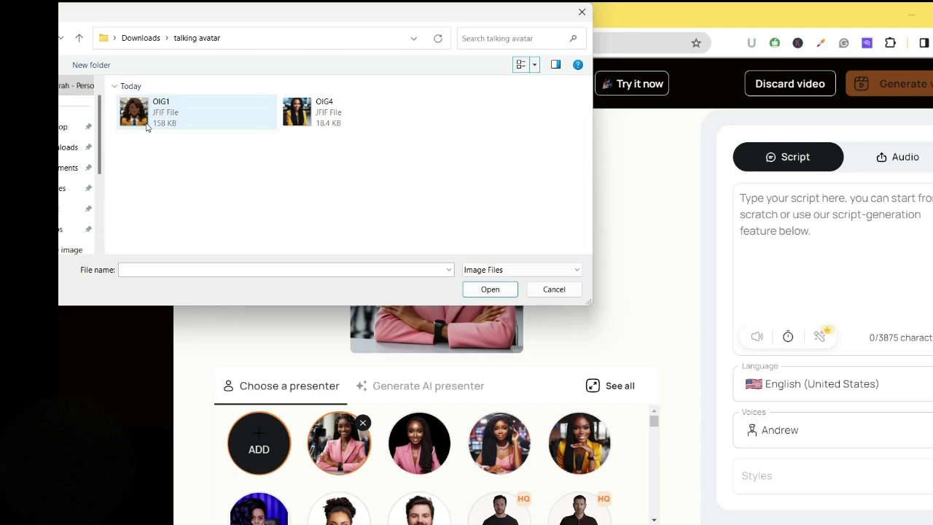
double_click(328, 115)
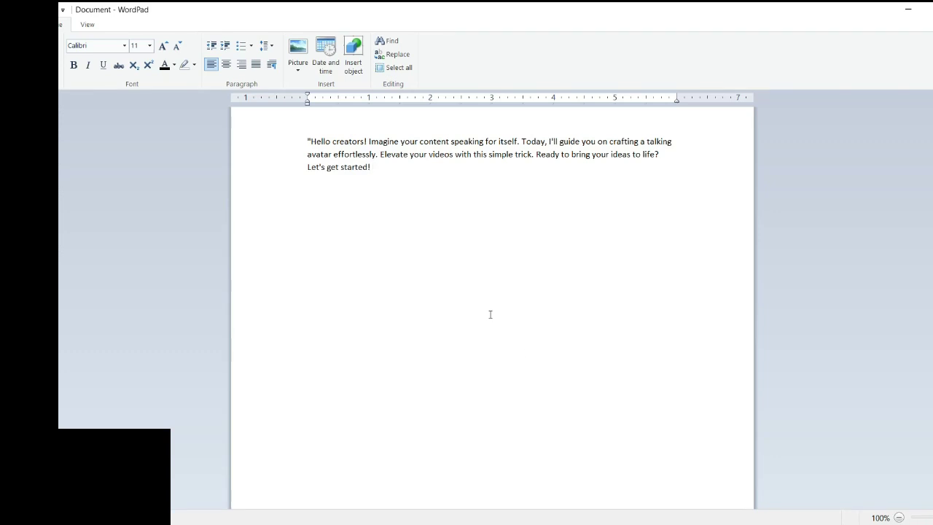
Step: Paste the WordPad greeting into the D-ID script box and accept the 'Are you ready' rewording
drag(430, 211, 255, 141)
right_click(255, 142)
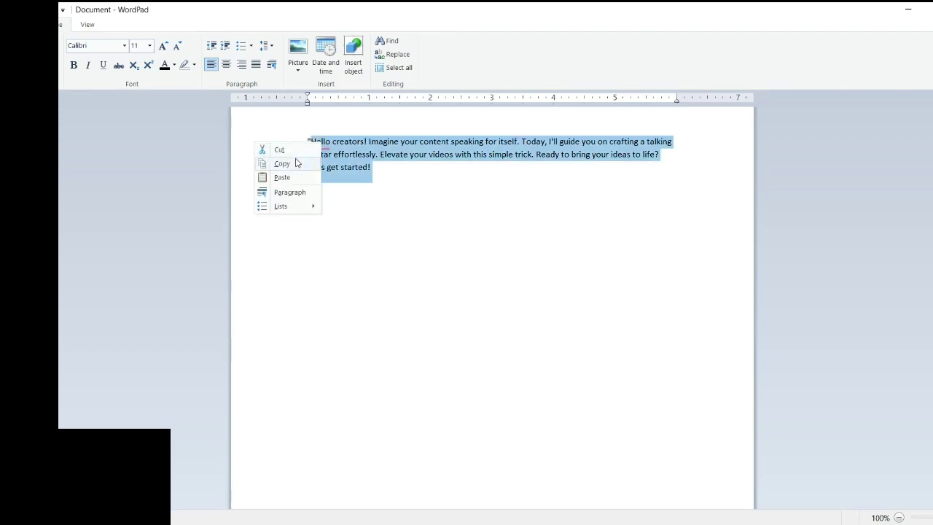
click(295, 158)
key(alt+Tab)
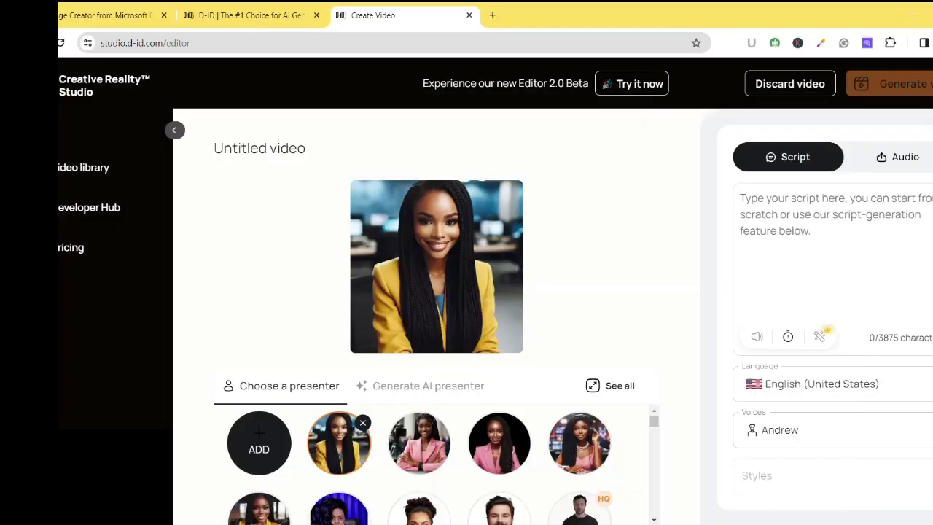
click(815, 244)
key(ctrl+v)
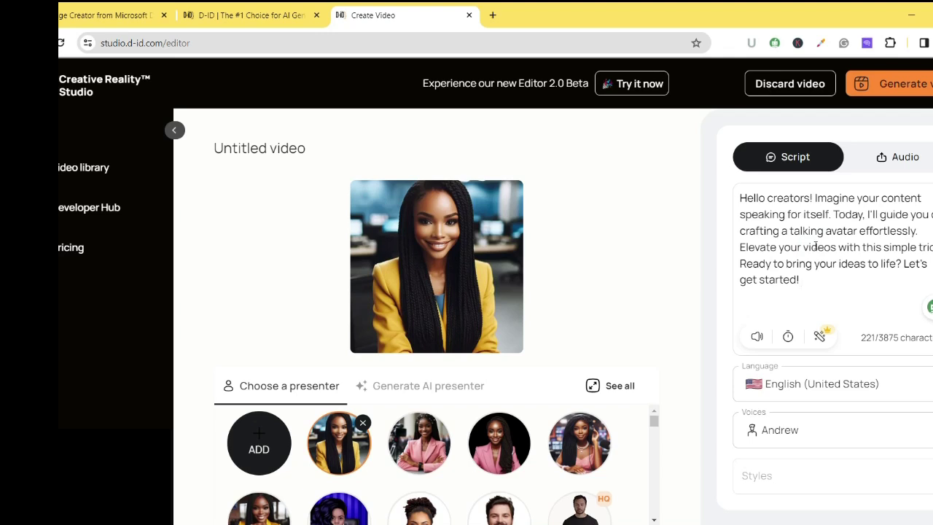
mouse_move(739, 260)
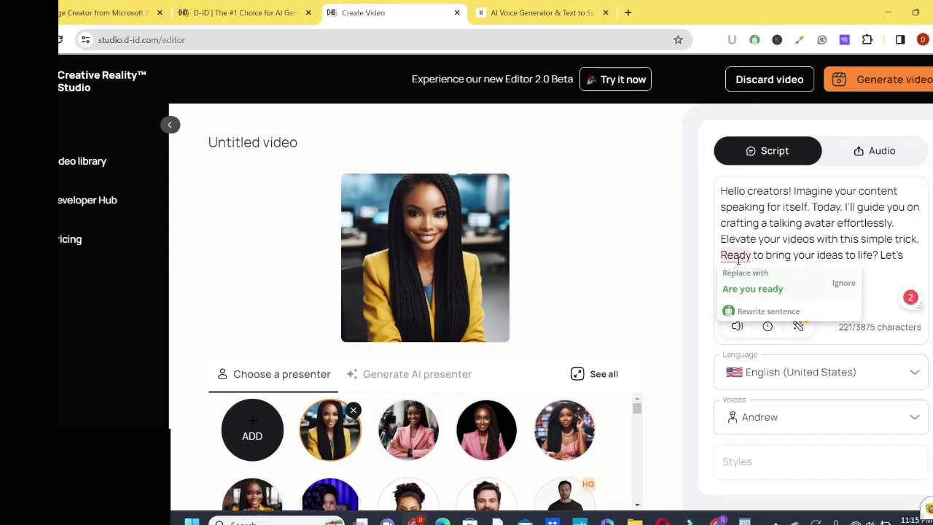
click(752, 289)
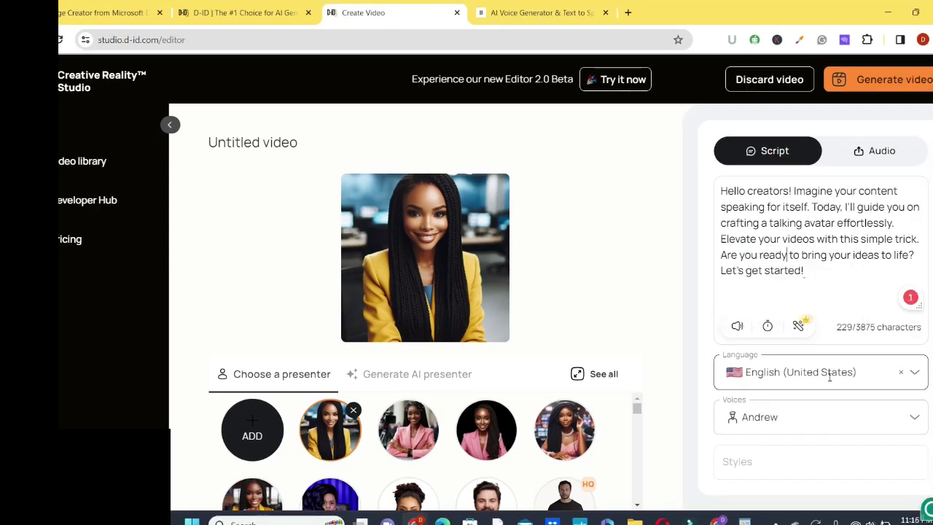
Step: Choose Jenny as the narration voice from the Voices list
click(912, 418)
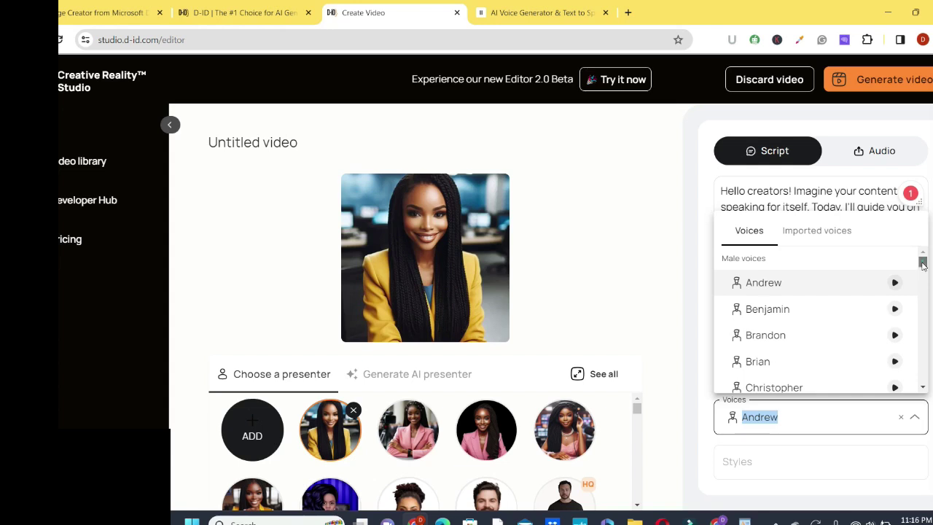
drag(923, 264, 912, 332)
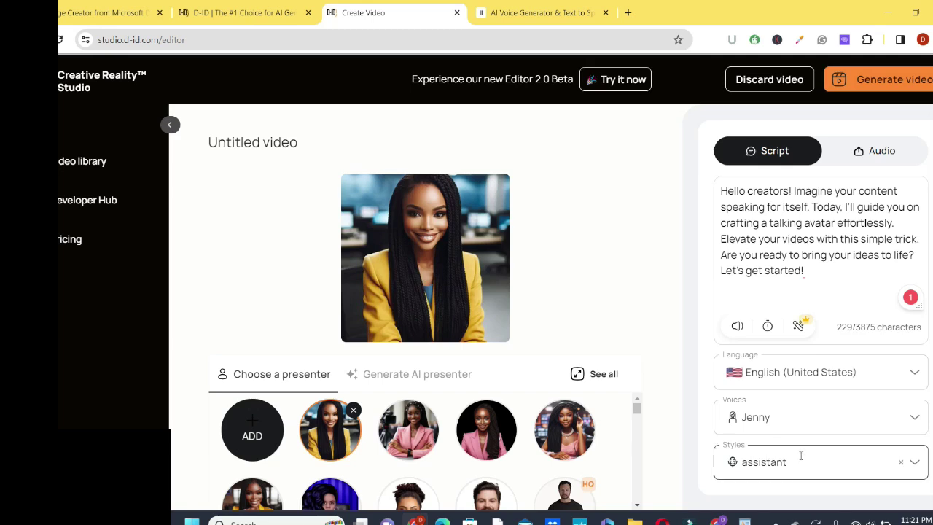
click(915, 416)
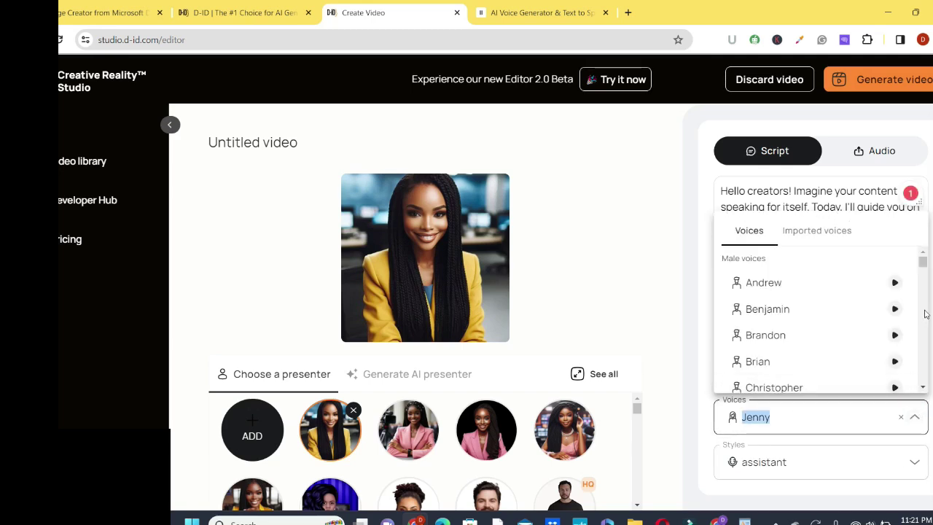
drag(929, 266, 921, 381)
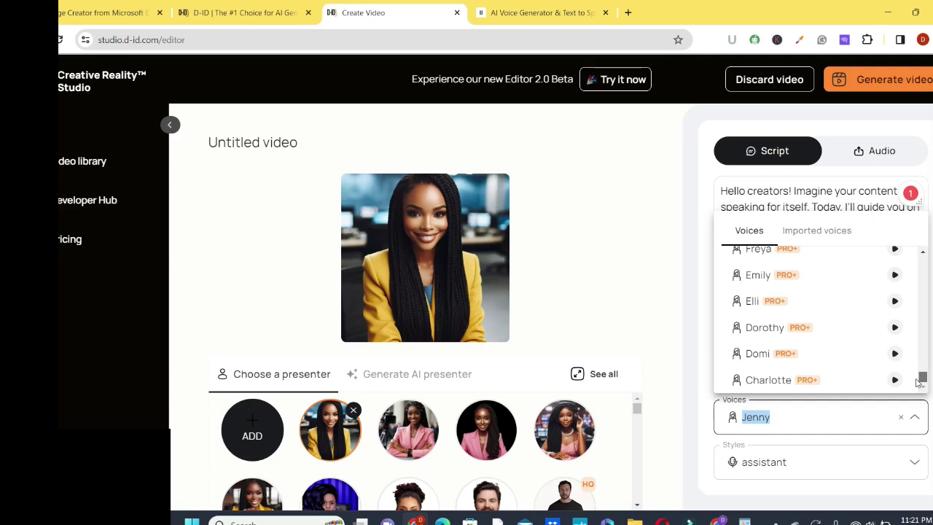
drag(910, 337, 919, 412)
scroll(915, 270, up, 15)
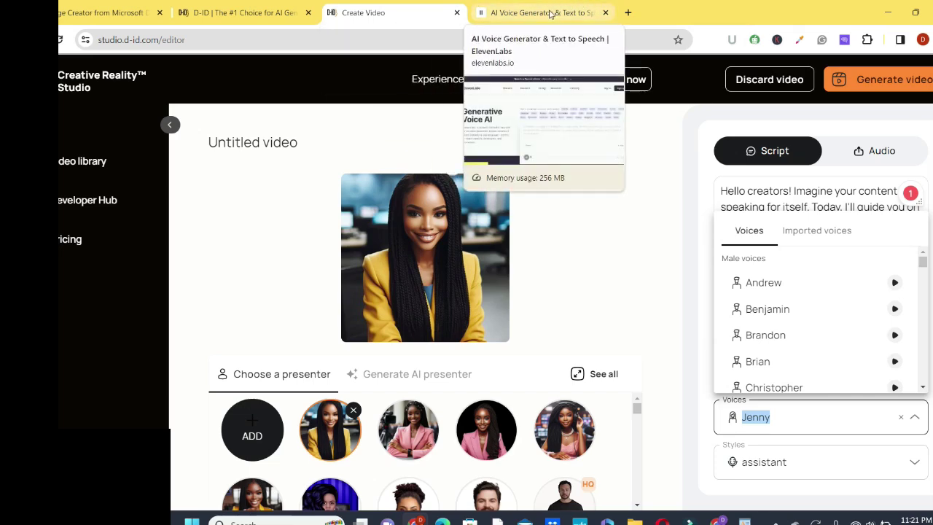
Step: In a new tab, search Google for ElevenLabs and open elevenlabs.io
click(628, 13)
click(453, 272)
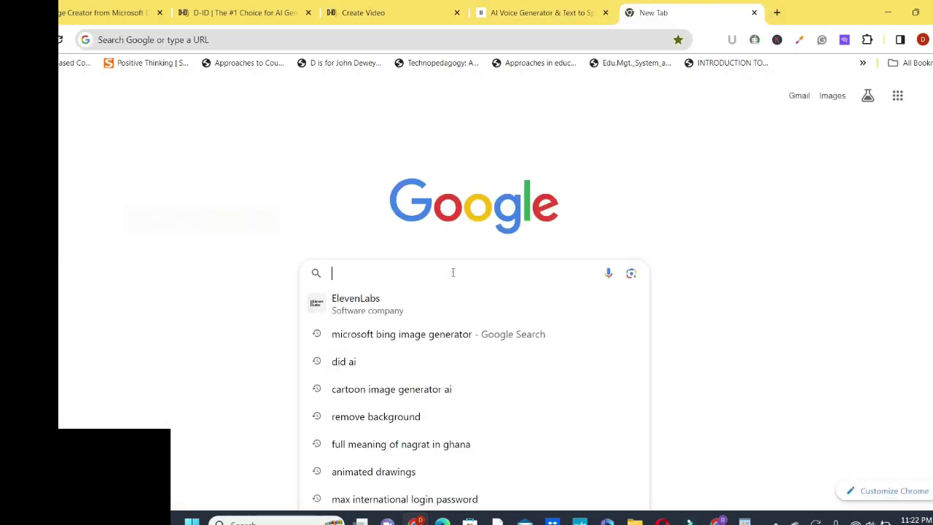
text(elevenlabs)
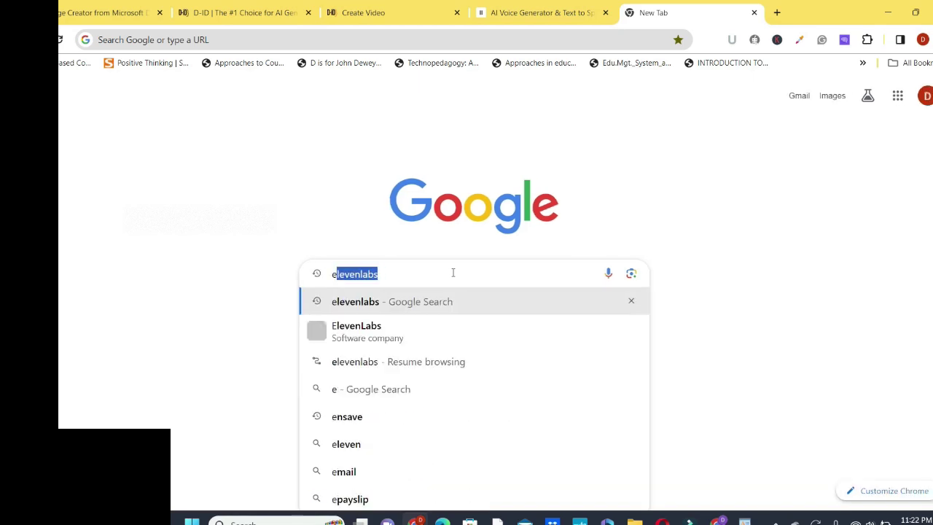
key(Return)
click(313, 248)
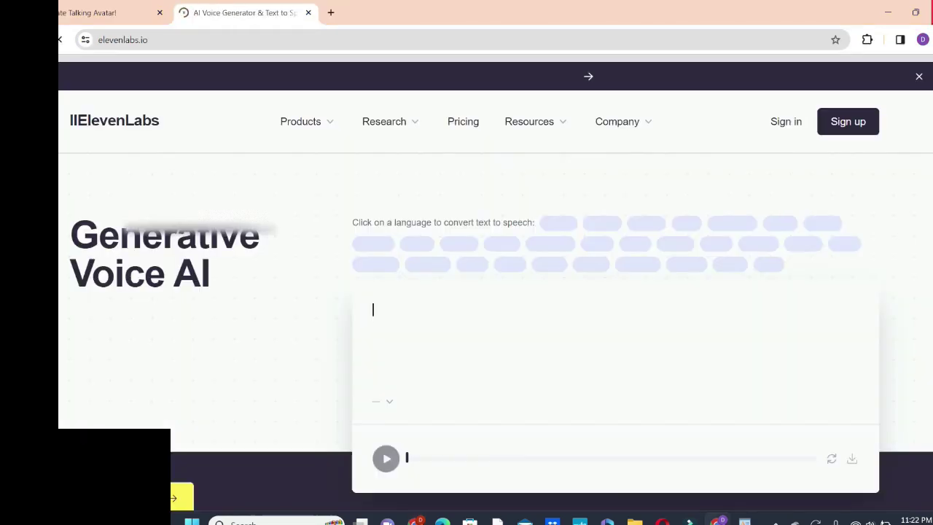
Step: Sign in to ElevenLabs with the saved credentials and confirm the SMS verification code
click(783, 122)
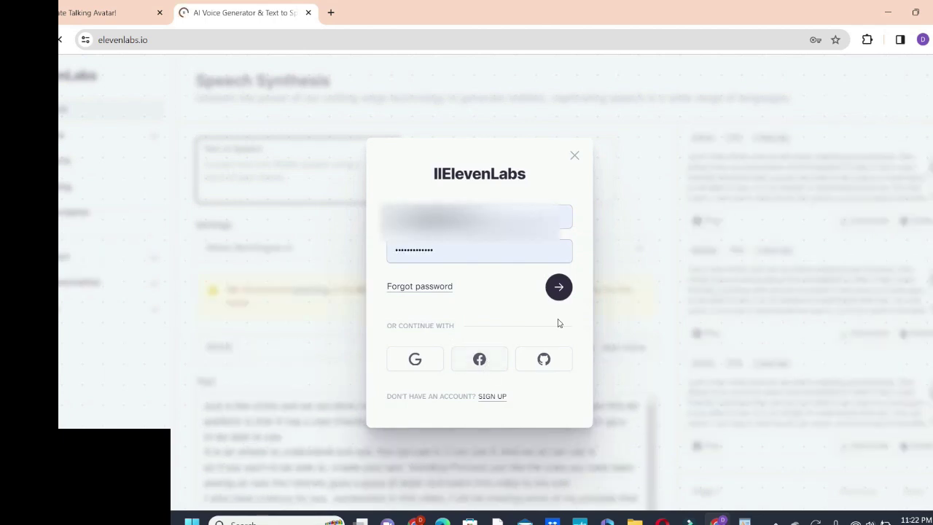
click(559, 288)
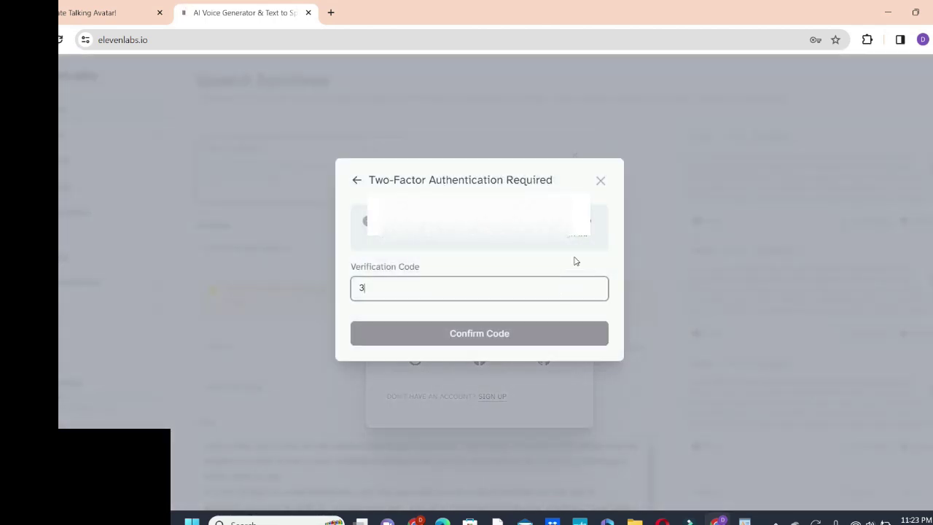
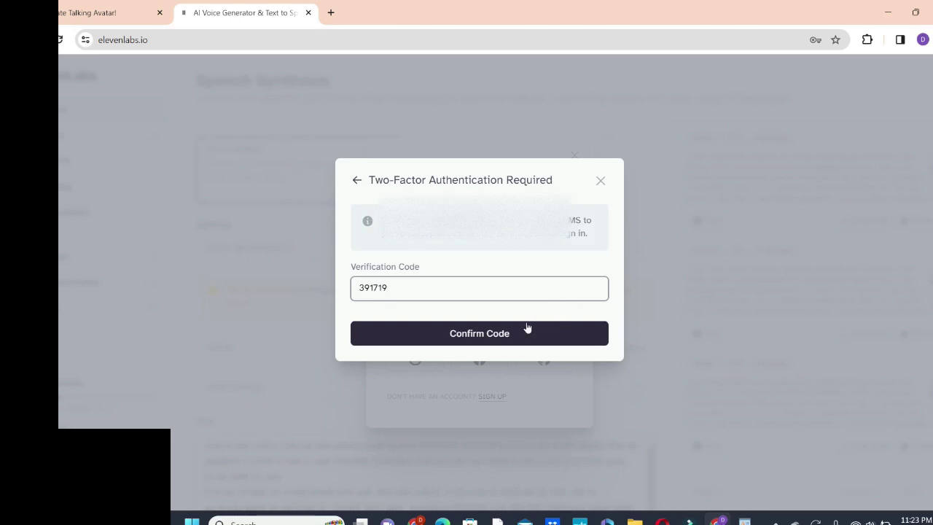
click(515, 332)
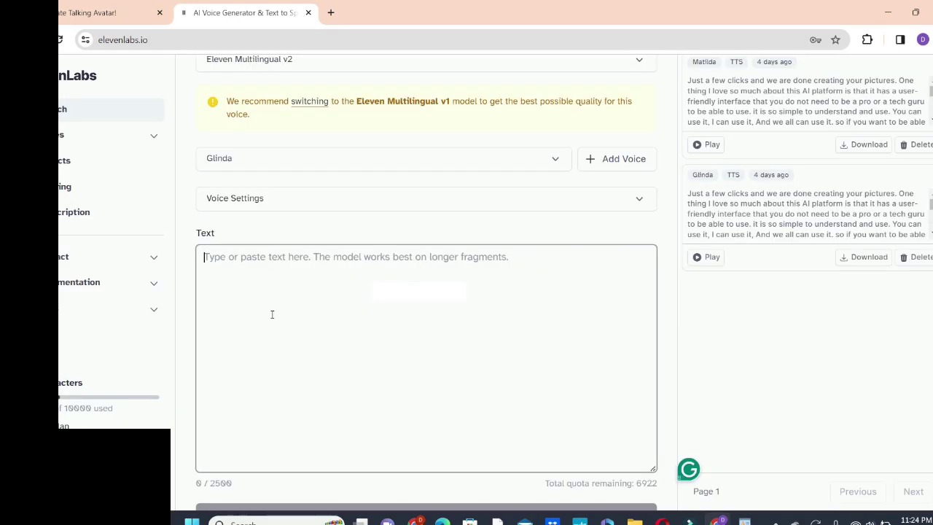
Step: Paste the greeting script, generate Glinda-voice speech, and download the MP3
key(ctrl+v)
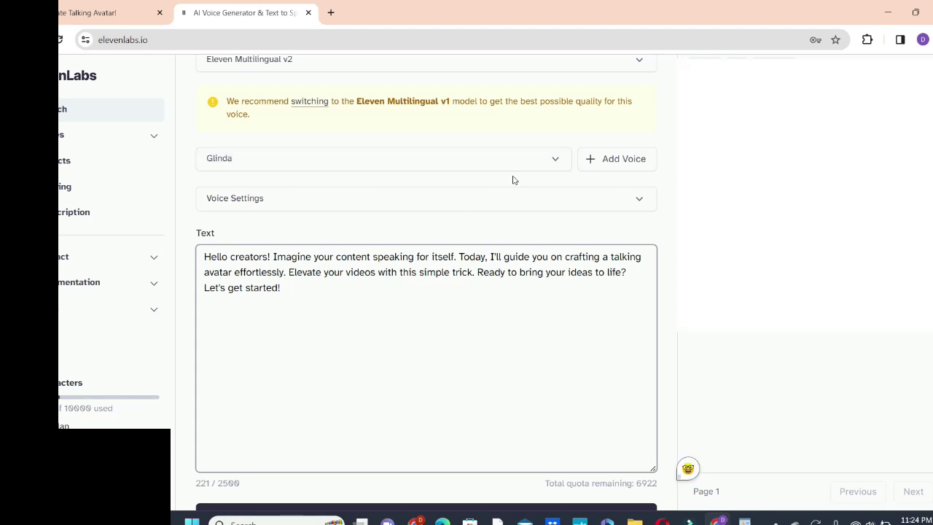
click(283, 288)
scroll(426, 291, up, 3)
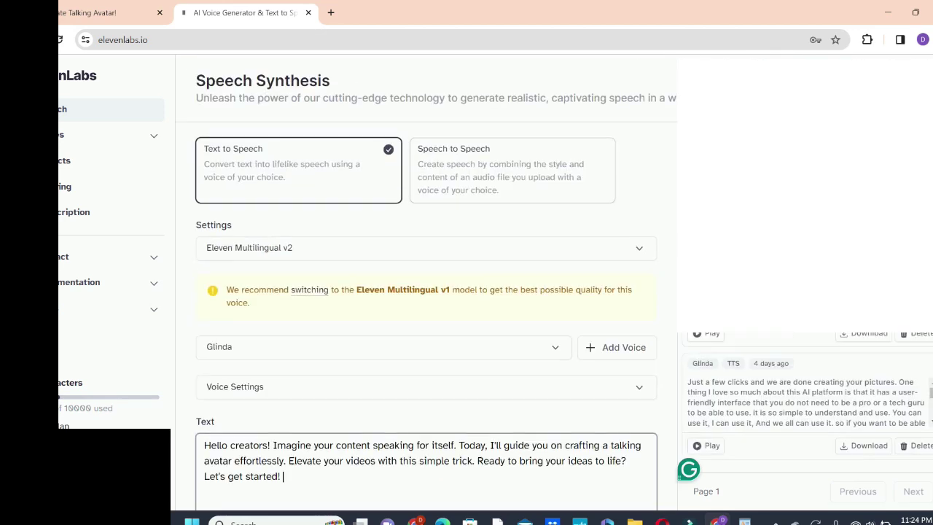
scroll(426, 291, down, 4)
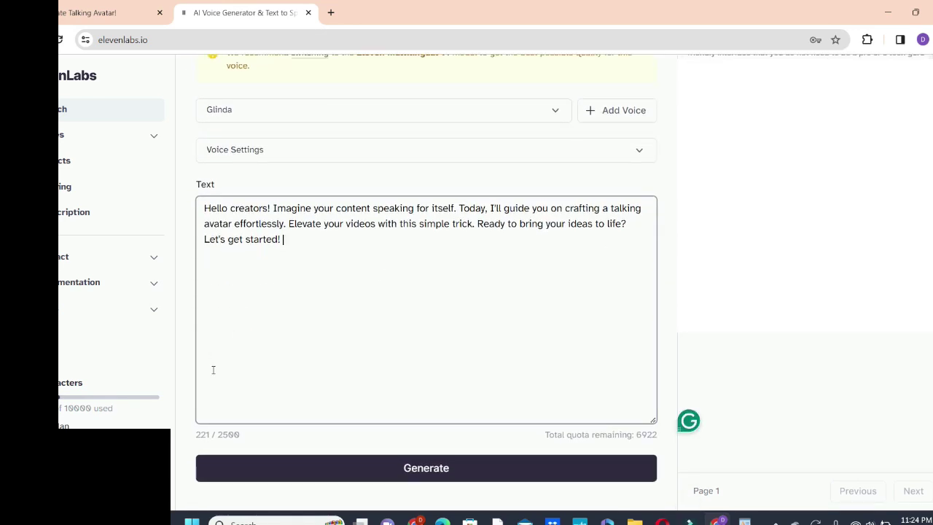
key(ctrl+Return)
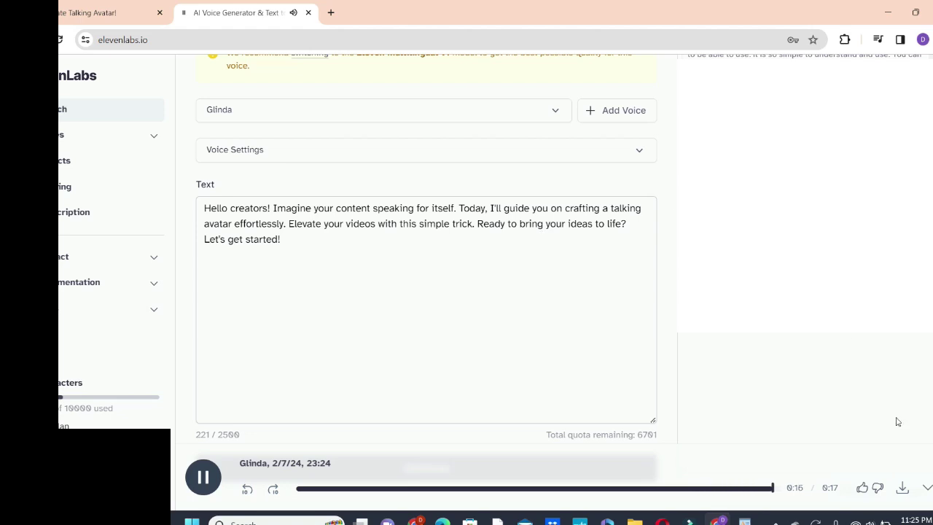
scroll(606, 415, down, 1)
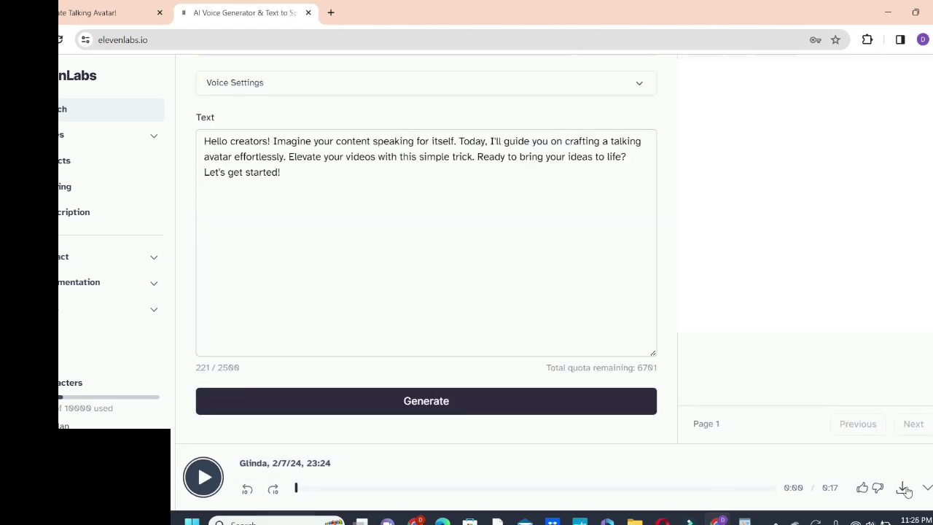
click(904, 488)
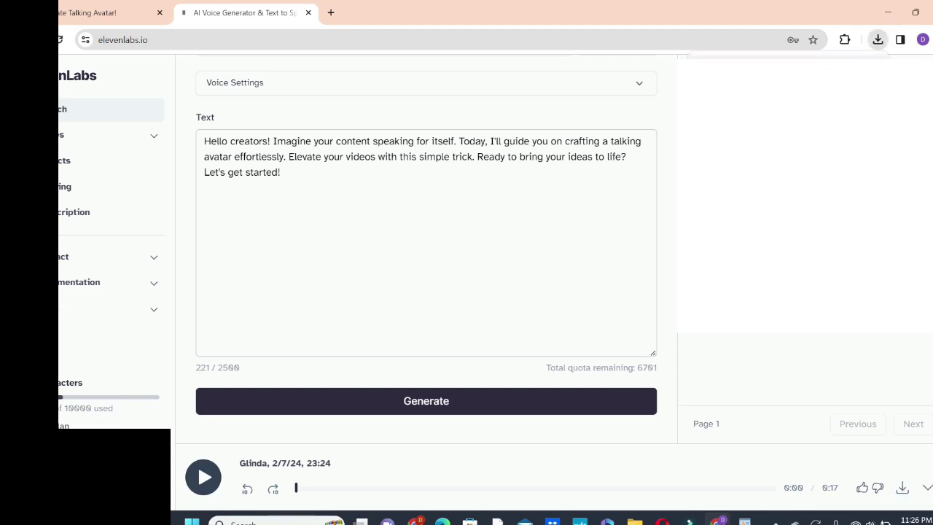
Step: Back in D-ID, upload the ElevenLabs MP3 from Downloads as the video's audio
click(889, 13)
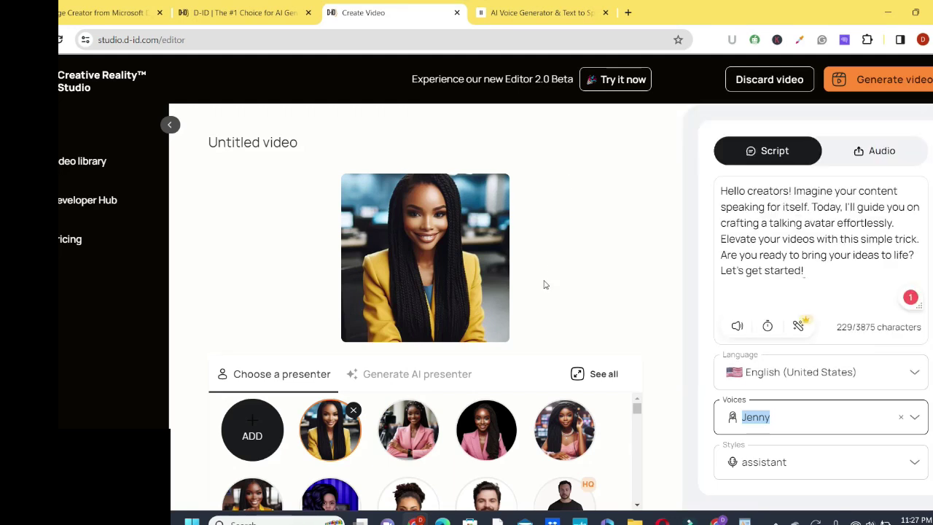
click(881, 150)
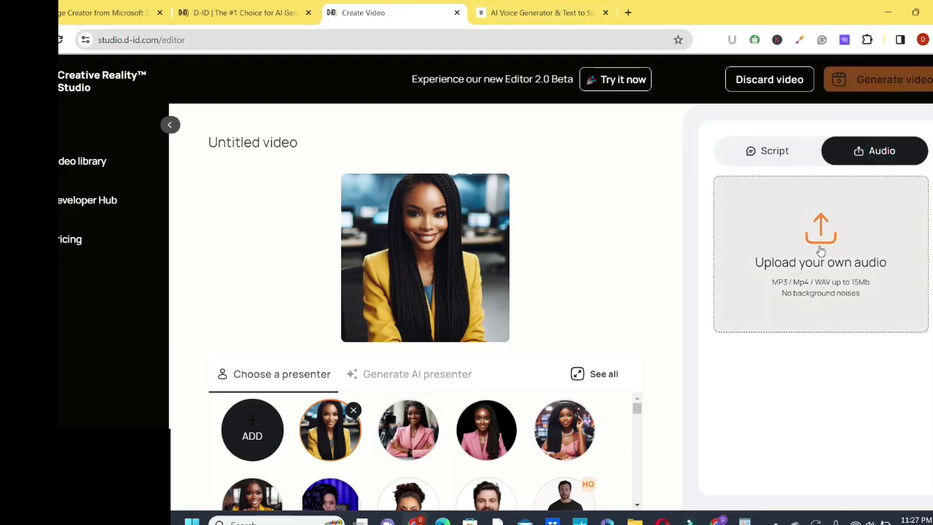
click(820, 232)
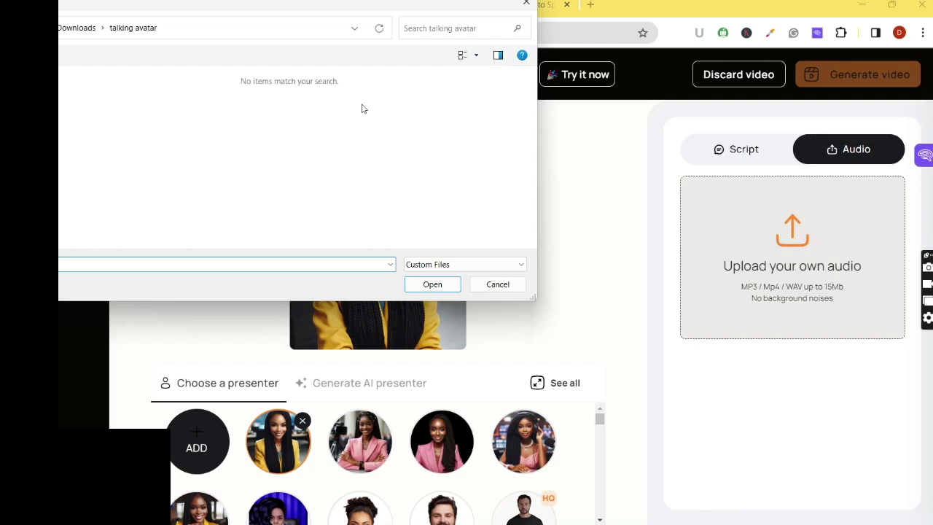
click(73, 29)
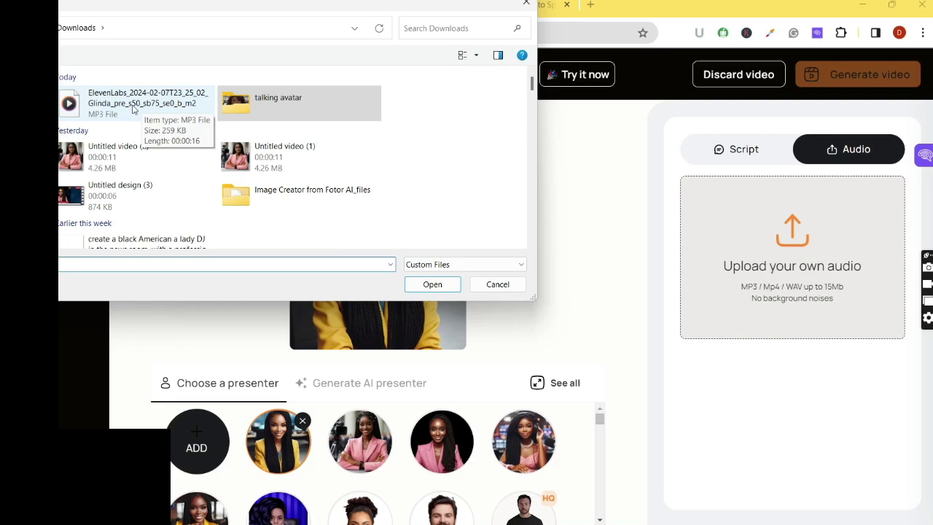
click(134, 109)
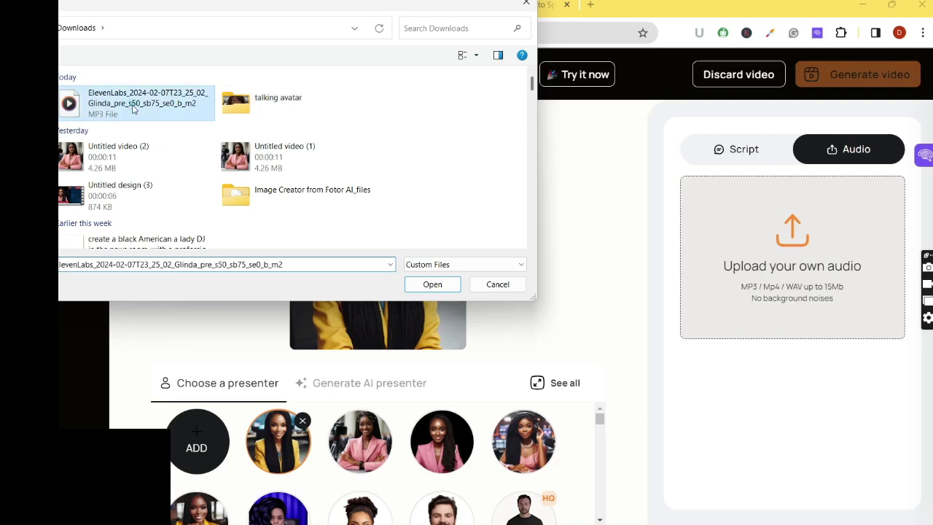
click(426, 289)
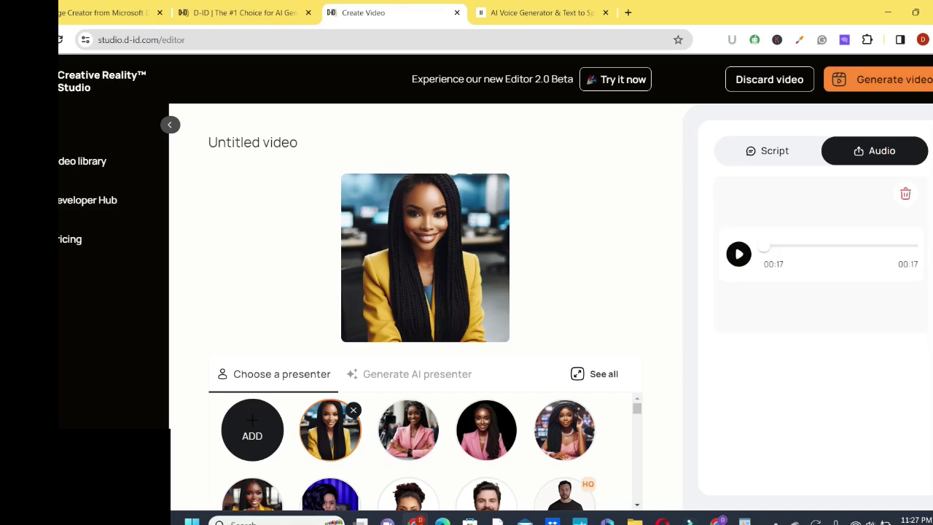
Step: Preview the uploaded audio and generate the realistic presenter video for 2 credits
click(739, 254)
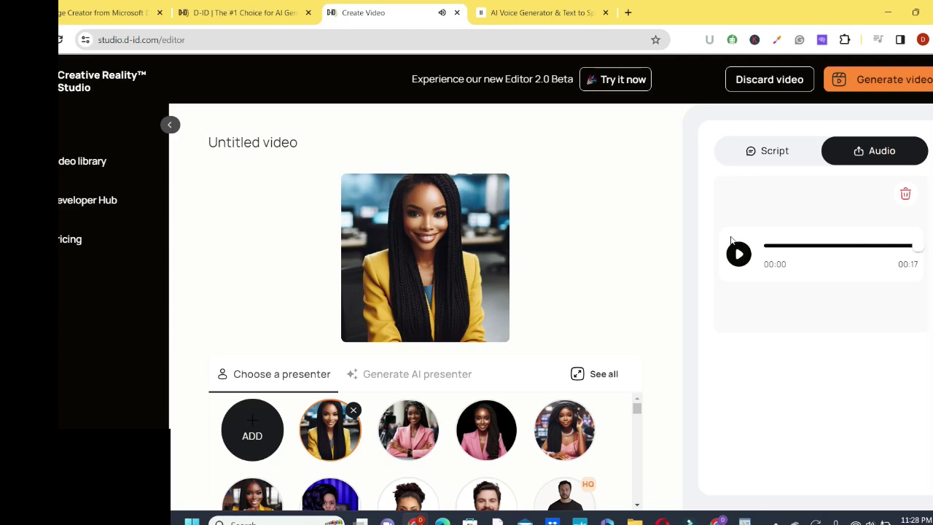
click(894, 80)
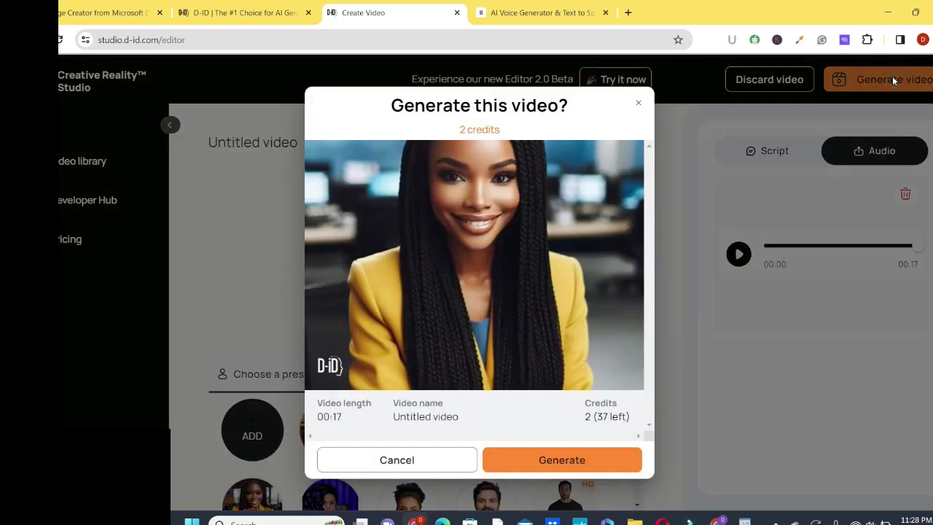
click(570, 463)
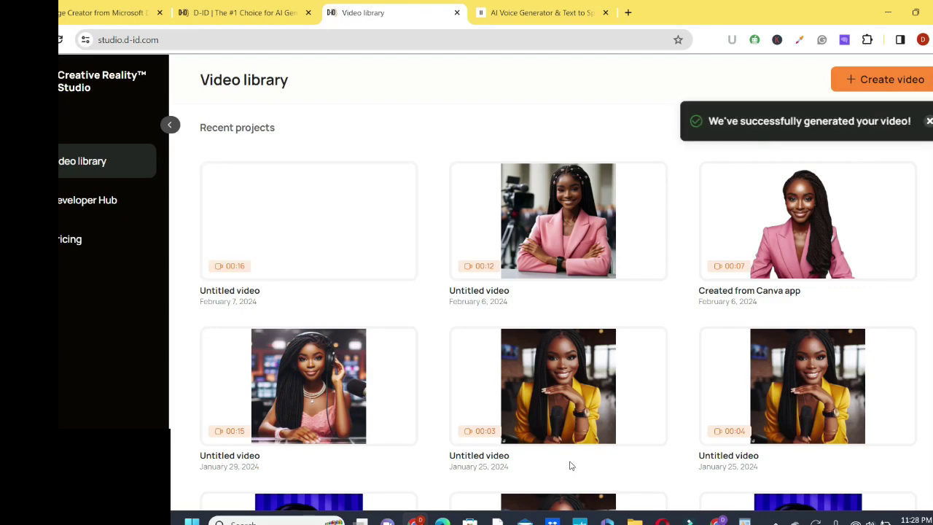
Step: Open the new 16-second video in the Video library, download it, and close the viewer
click(309, 213)
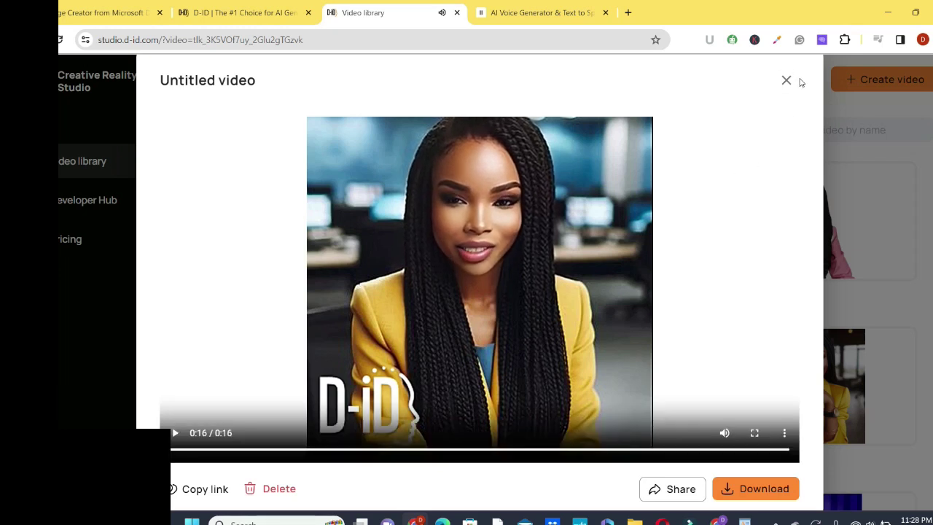
click(751, 492)
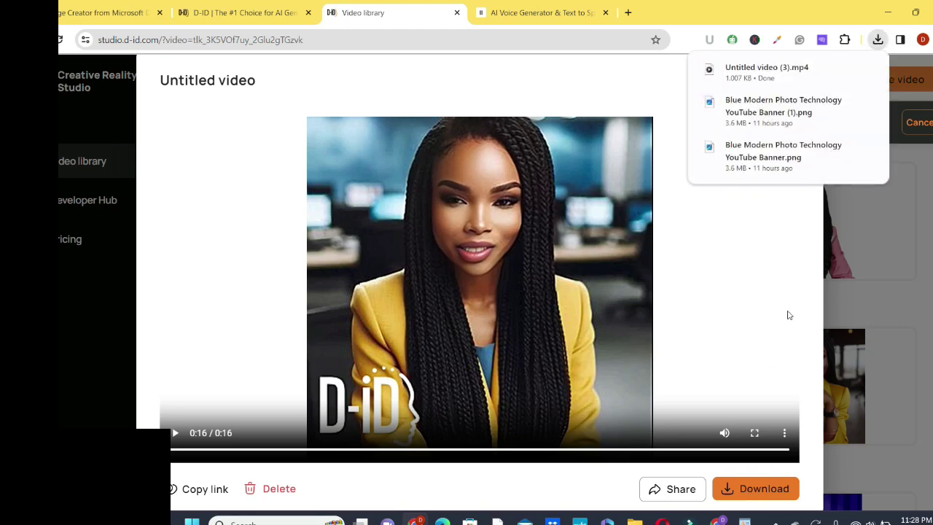
click(883, 309)
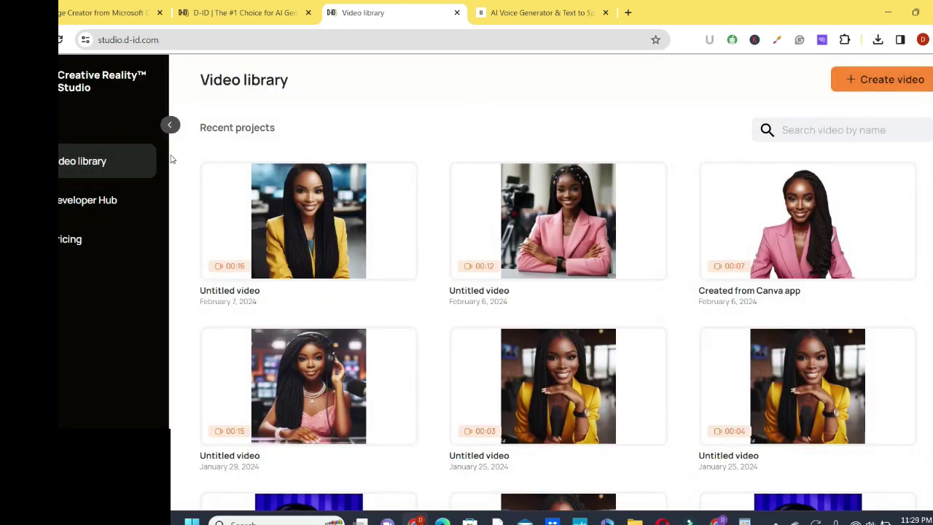
Step: Start a new video with the OIG1 cartoon image from the talking avatar folder as presenter
click(888, 82)
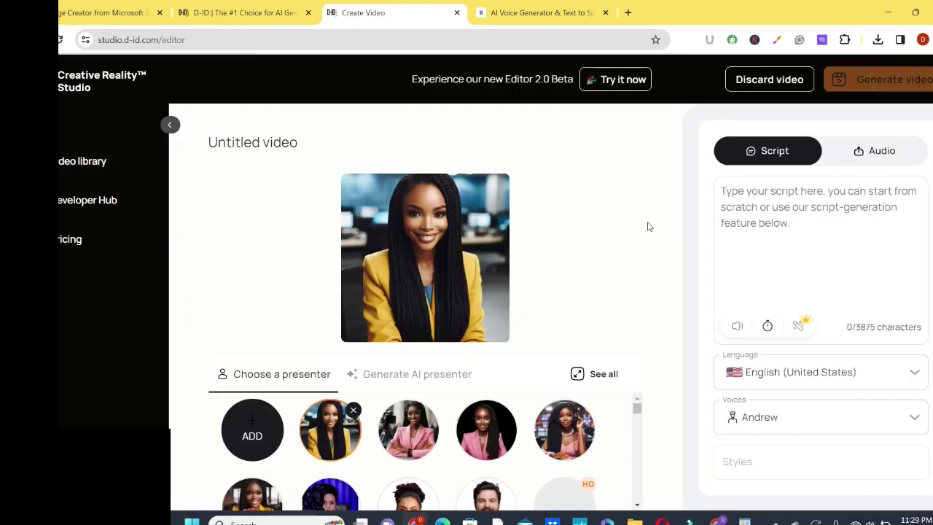
click(252, 436)
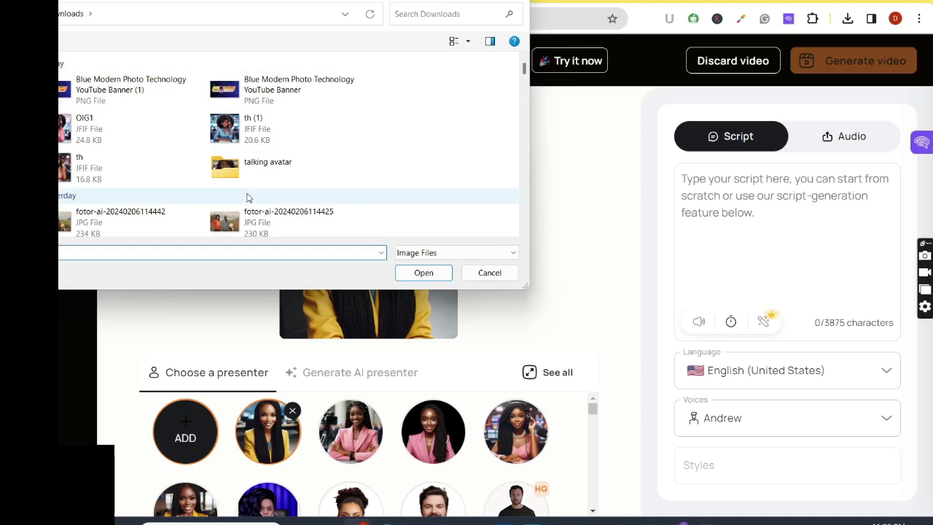
double_click(243, 148)
double_click(139, 106)
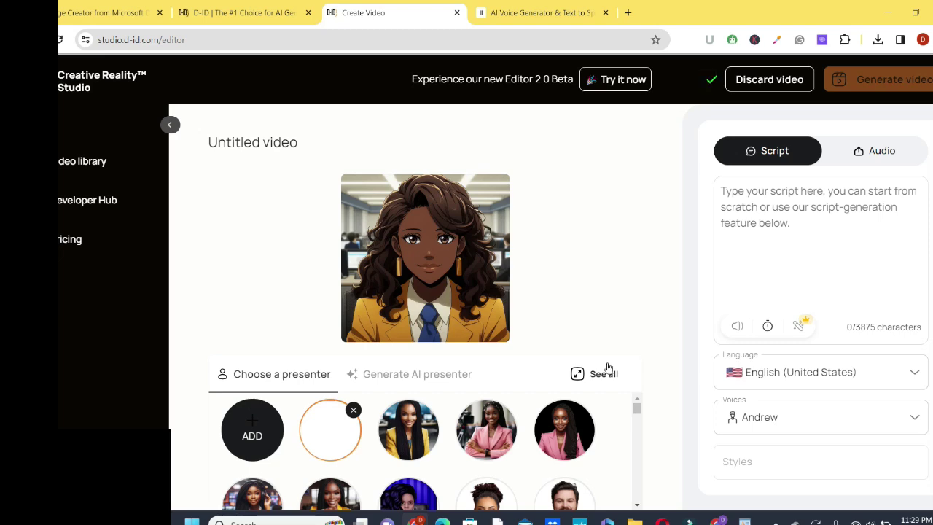
Step: Switch to audio input and upload the newer ElevenLabs MP3 from Downloads
click(875, 151)
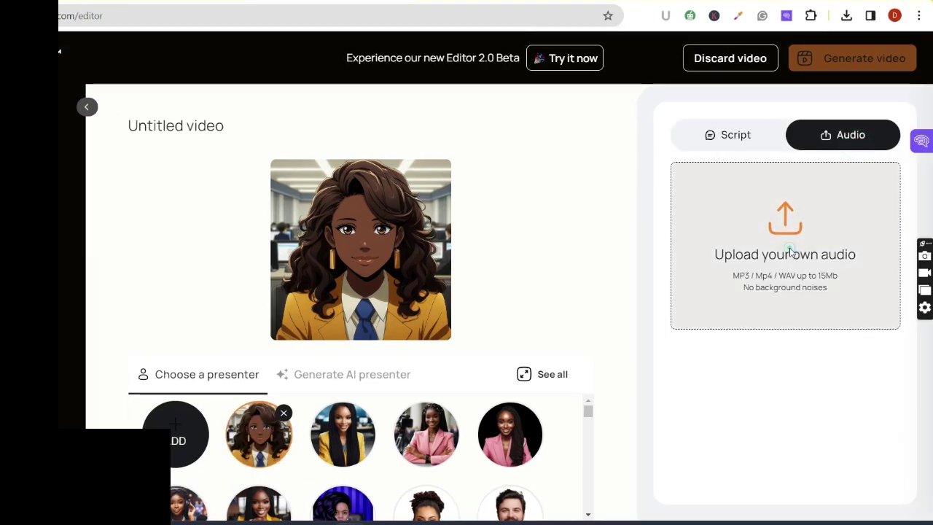
click(791, 252)
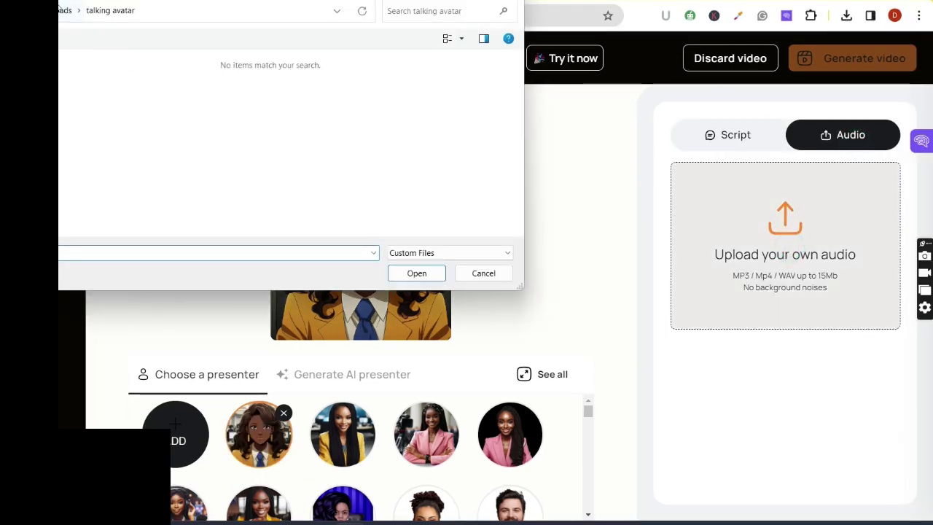
click(65, 11)
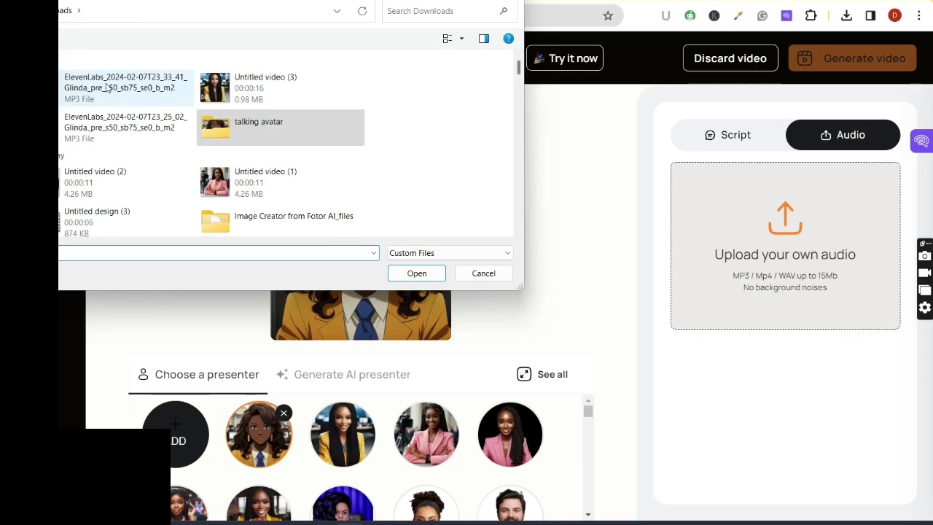
double_click(108, 87)
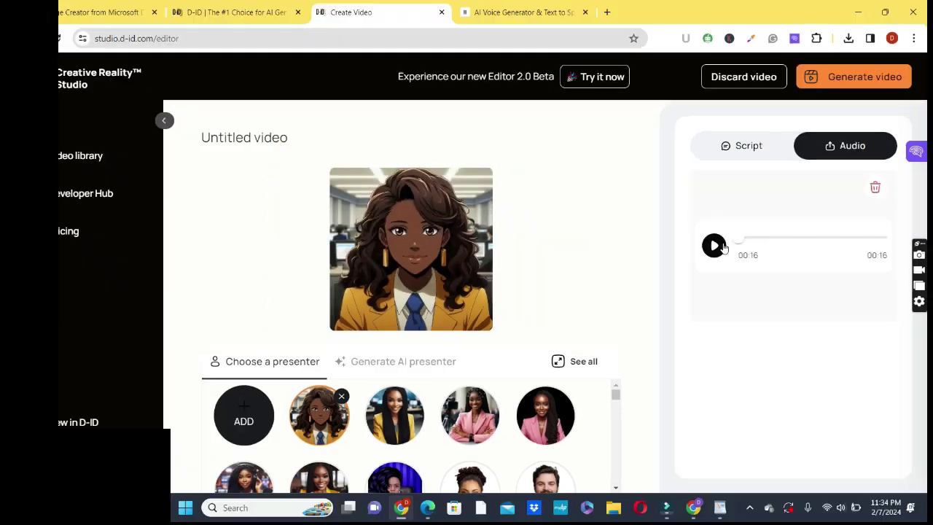
Step: Play the uploaded voice, generate the cartoon video for 2 credits, and open the finished clip
click(723, 247)
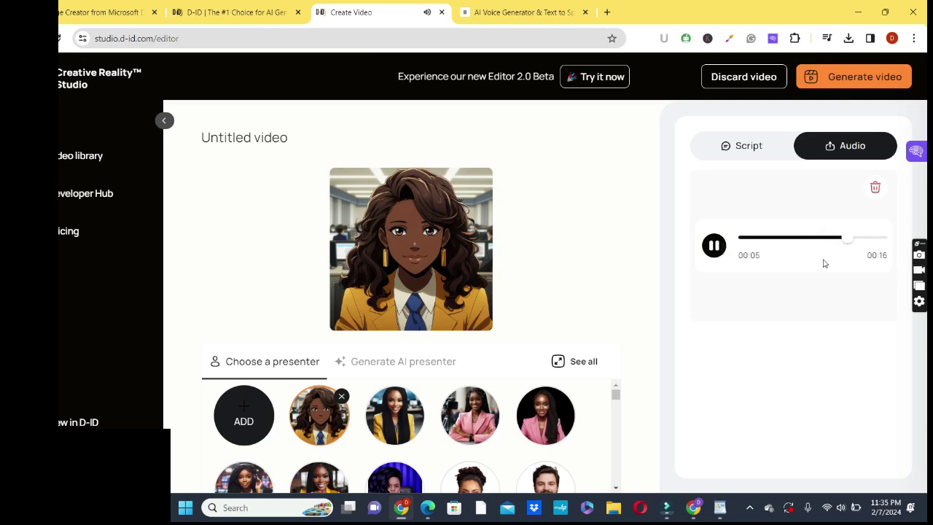
click(825, 86)
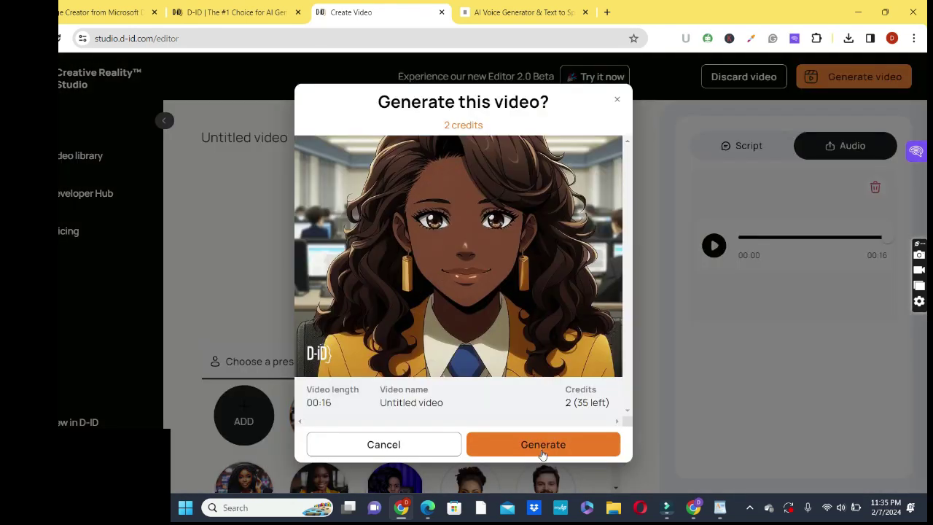
click(543, 452)
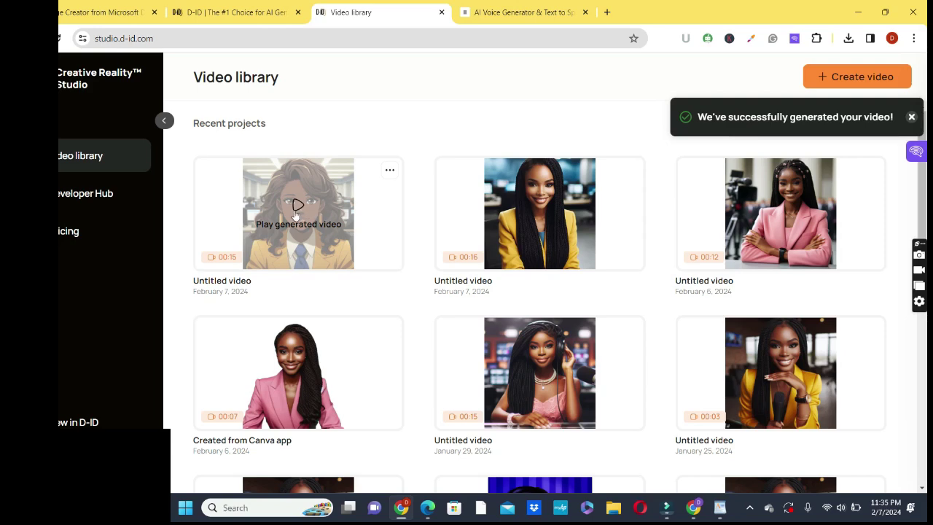
click(297, 208)
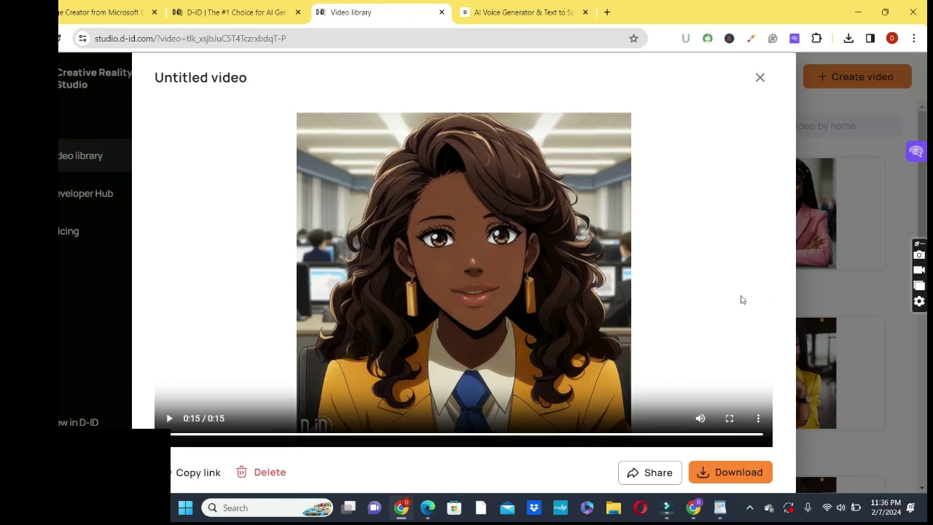
Step: Download the cartoon presenter video, then browse the library and preview an older Canva video
click(757, 476)
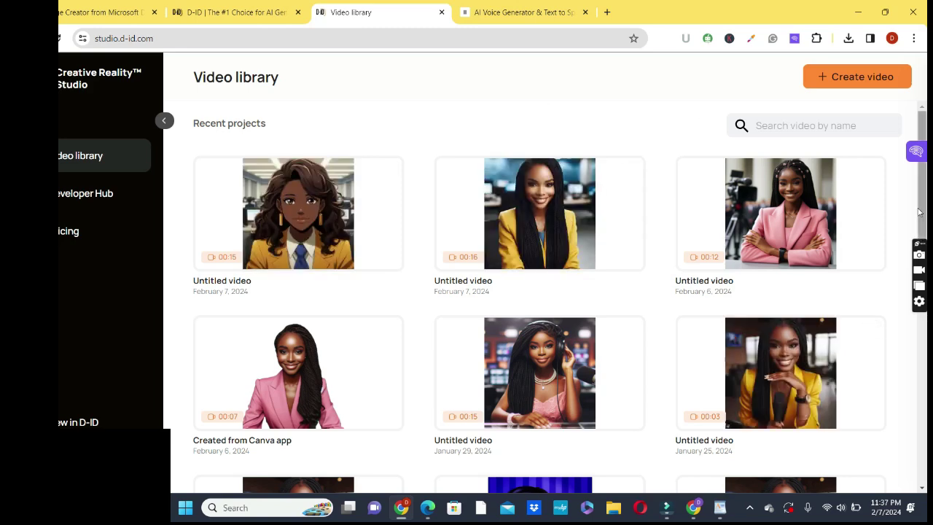
drag(919, 211, 881, 191)
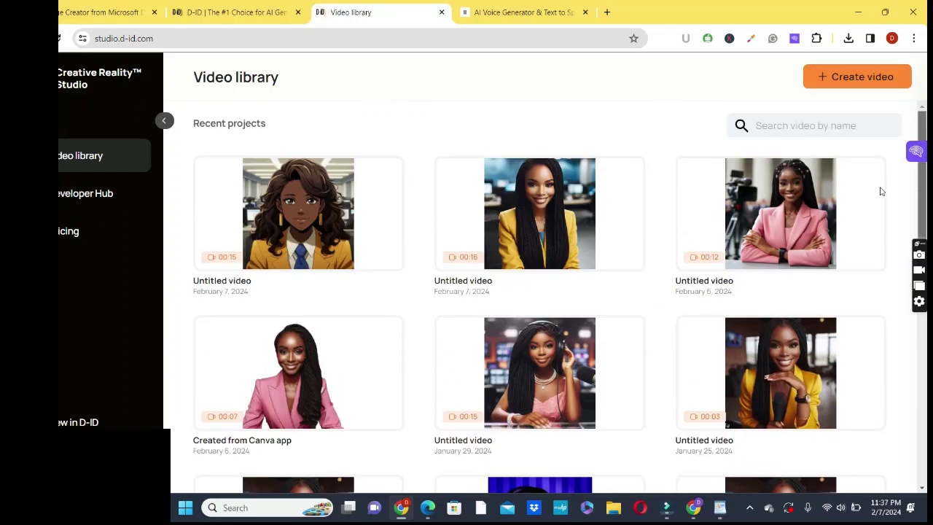
scroll(881, 191, down, 5)
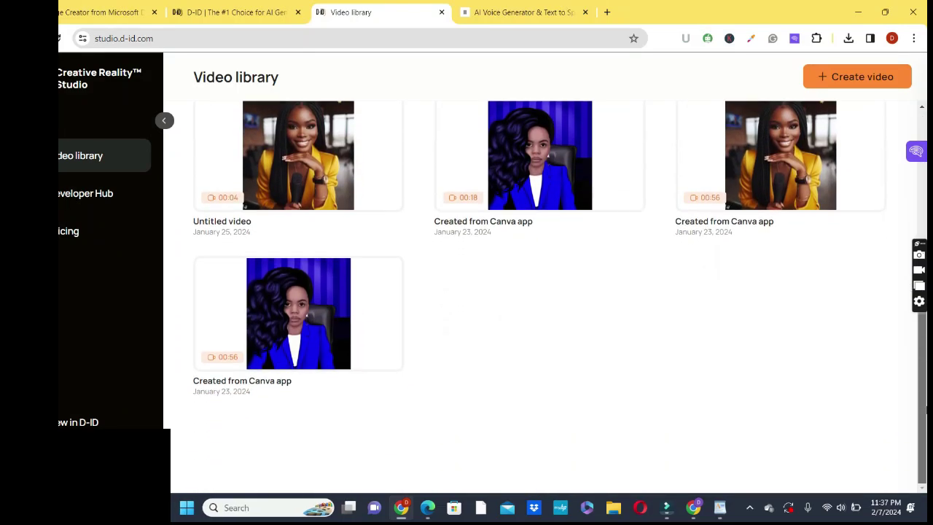
drag(924, 409, 889, 326)
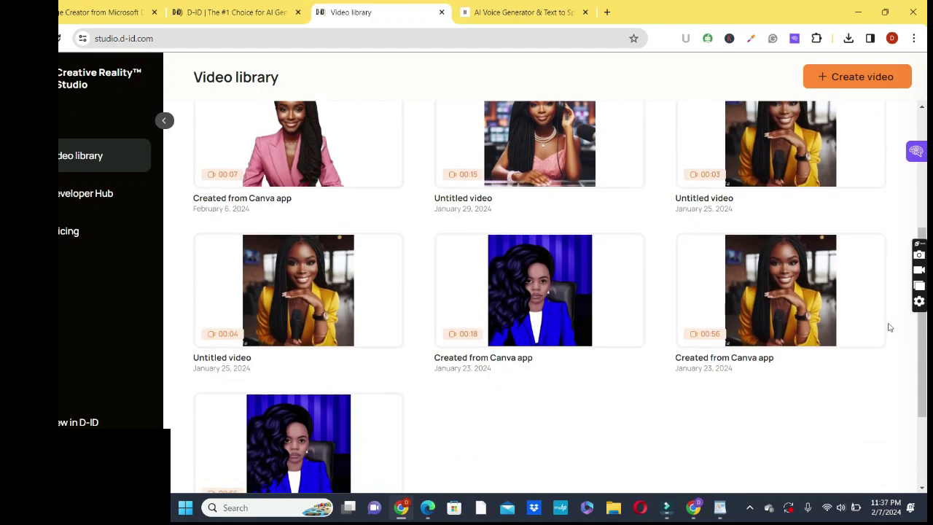
click(781, 285)
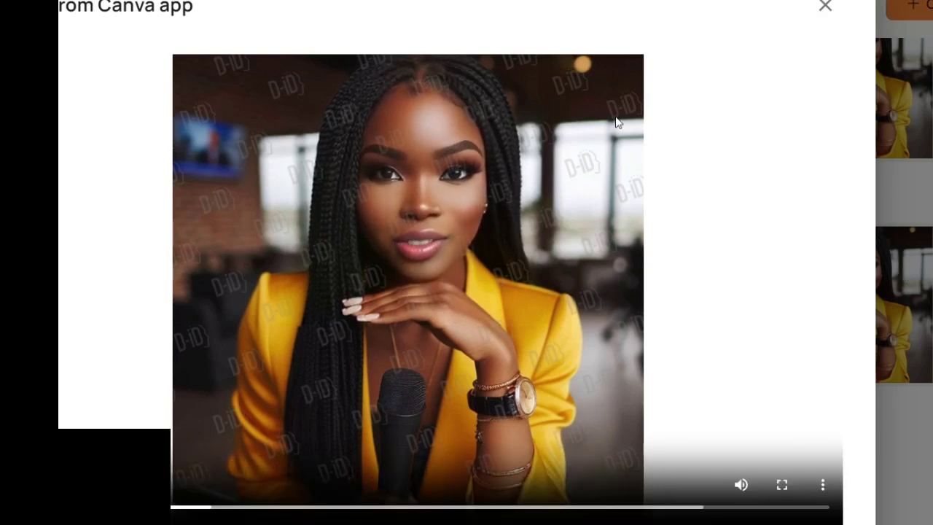
click(824, 7)
scroll(496, 281, up, 5)
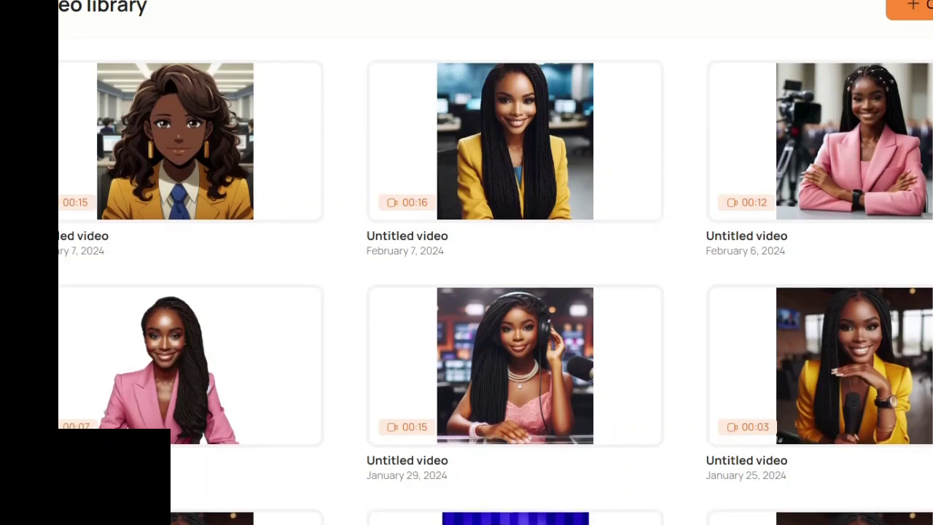